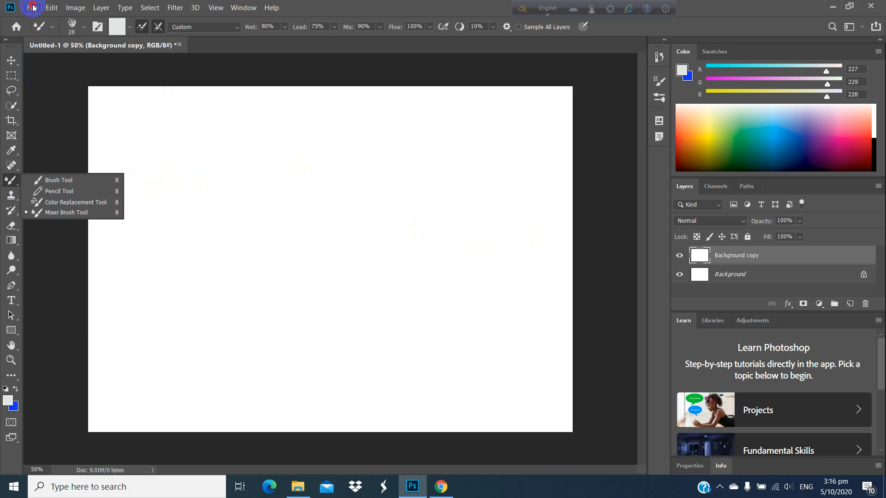
# - Open the puppy image shutterstock_653880481 from the Image photoshop folder
pyautogui.click(32, 6)
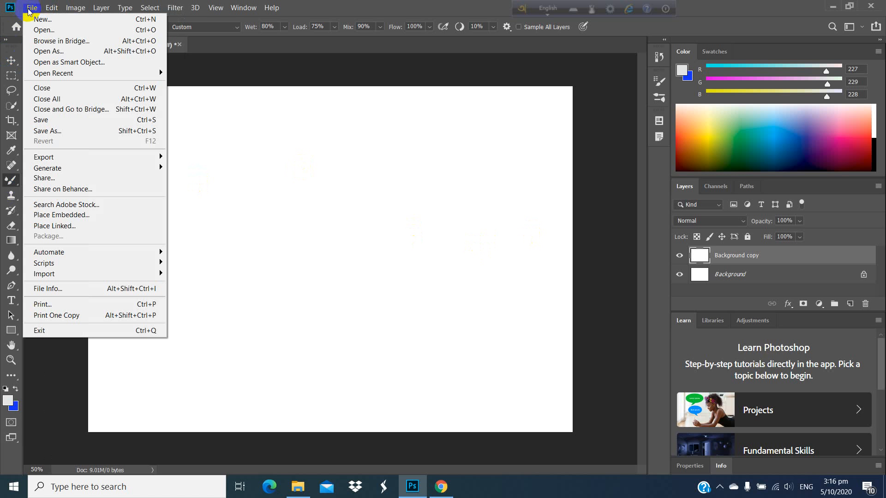
pyautogui.click(43, 31)
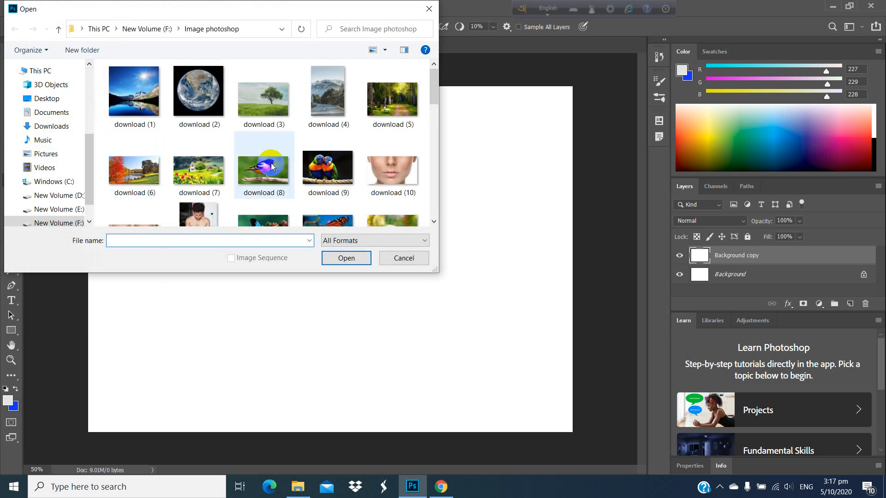
pyautogui.scroll(-3, 307, 157)
pyautogui.scroll(-8, 307, 157)
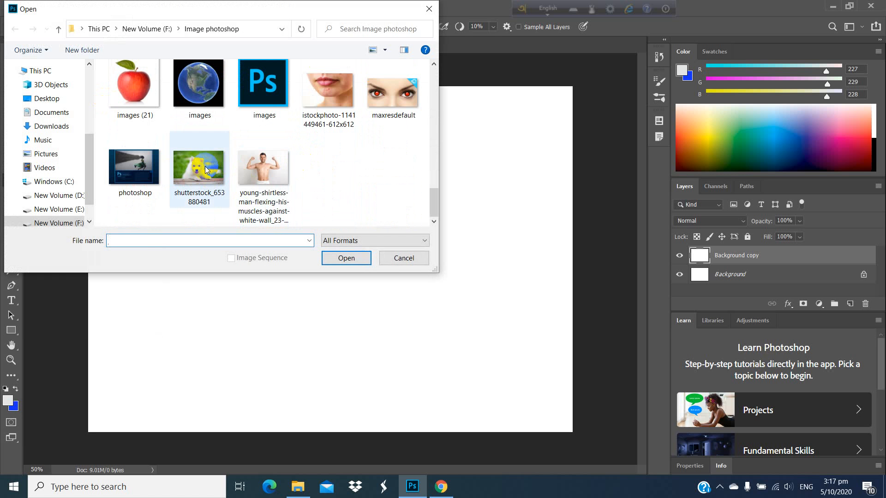
pyautogui.click(203, 169)
pyautogui.click(355, 257)
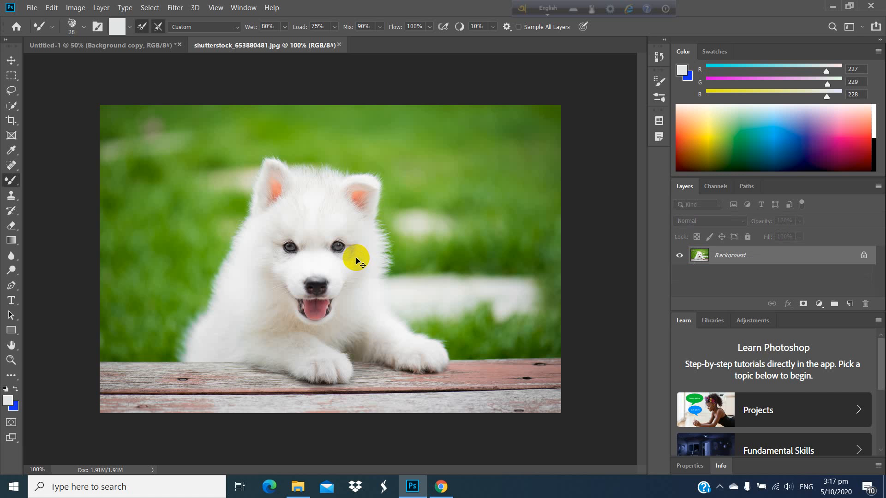
# - With the Mixer Brush tool active, duplicate the Background layer and add a new empty layer above the copy
pyautogui.hotkey('ctrl', '+')
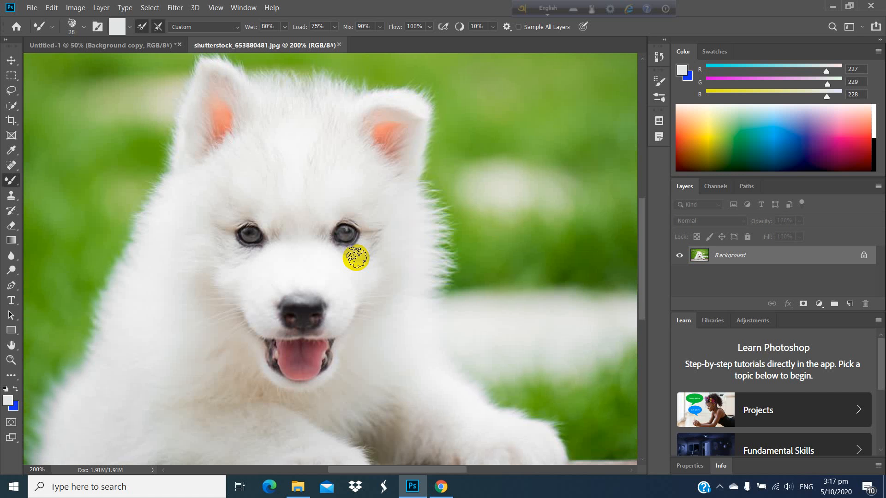
pyautogui.scroll(3, 356, 258)
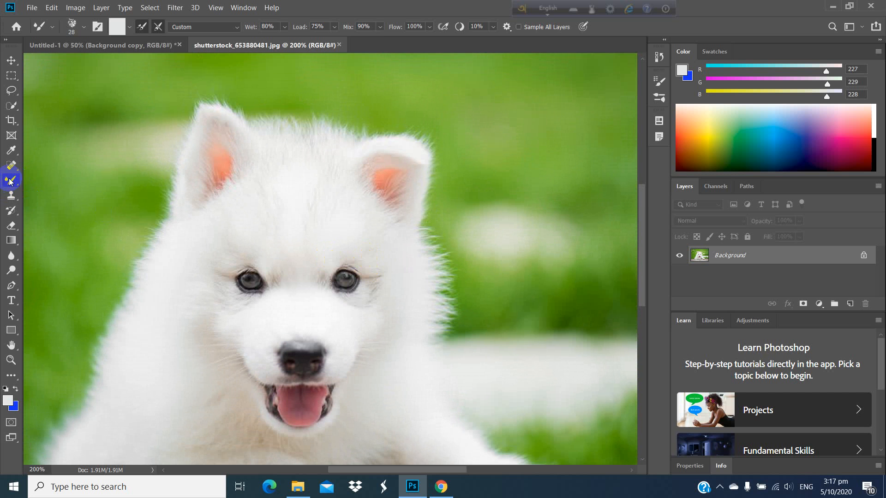
pyautogui.click(9, 181)
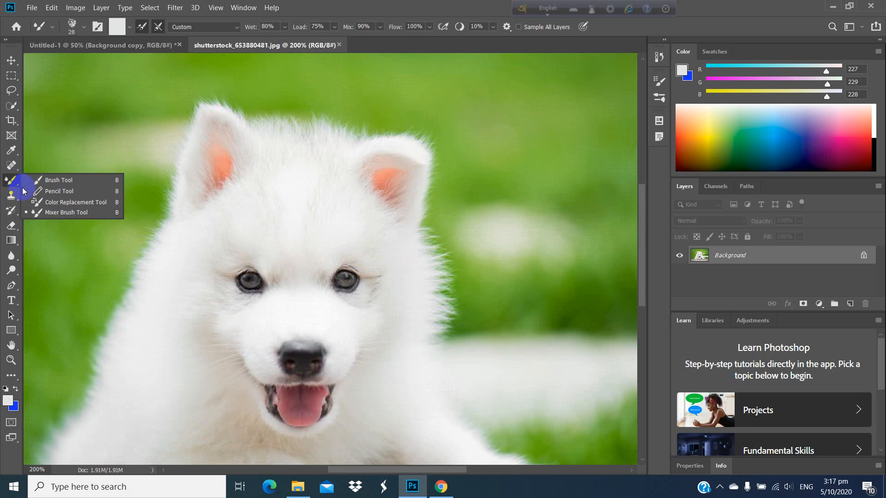
pyautogui.click(53, 213)
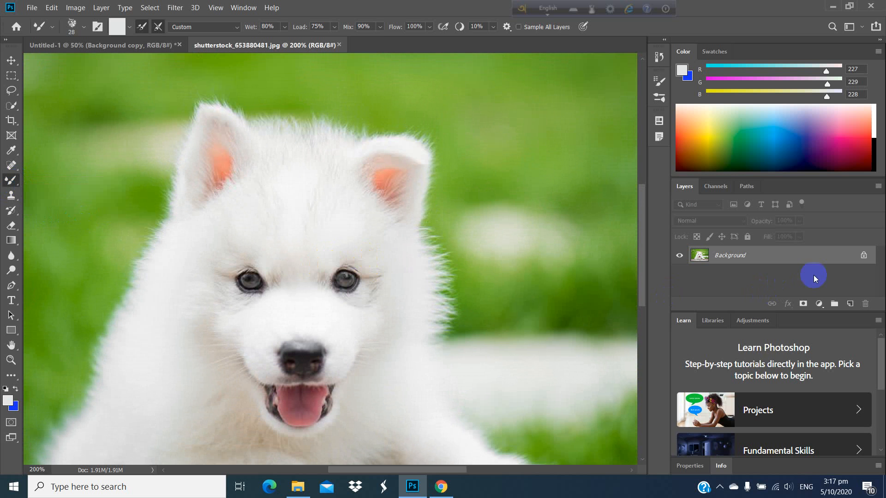
pyautogui.moveTo(772, 259); pyautogui.dragTo(850, 303)
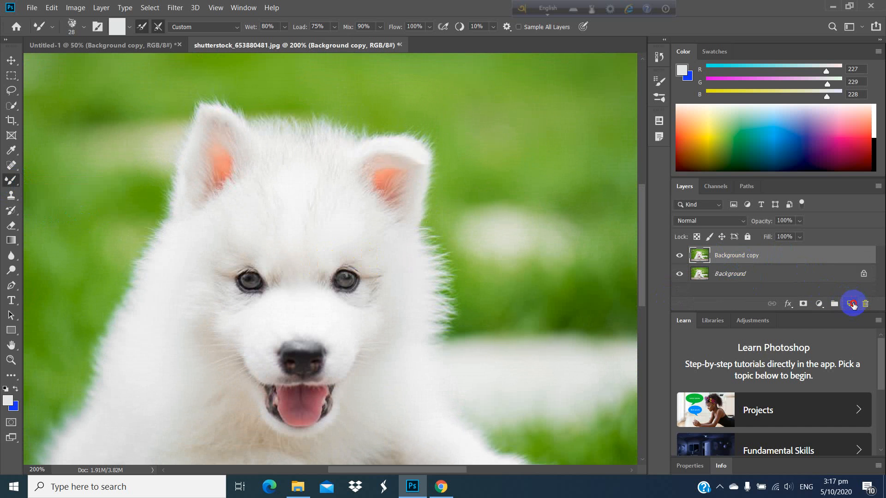
pyautogui.click(850, 303)
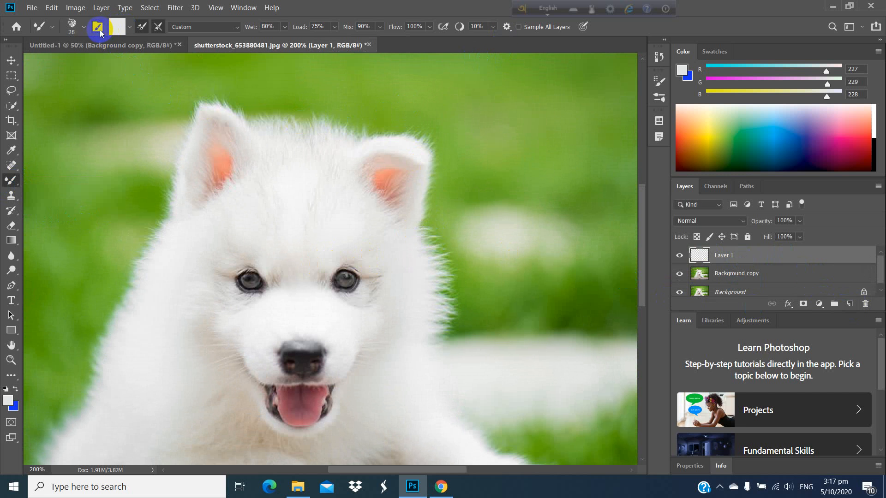
# - Display the brush settings and choose the textured brush tip labelled 120 for the Mixer Brush
pyautogui.click(83, 28)
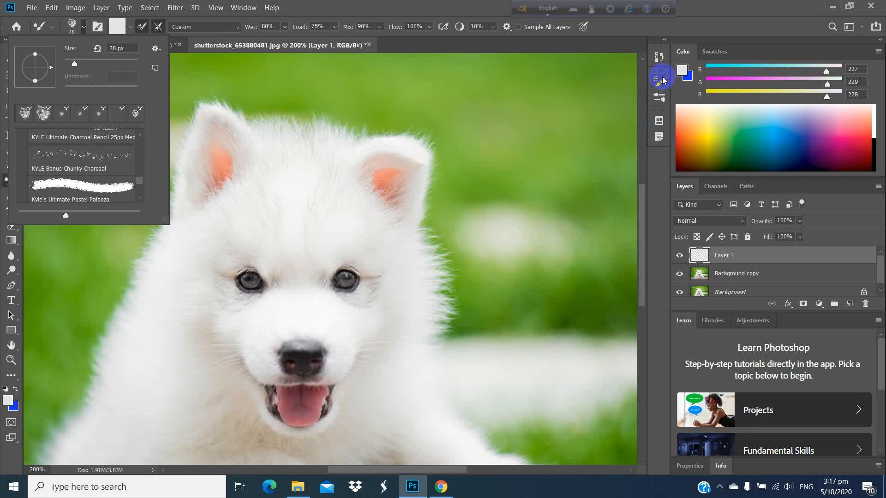
pyautogui.click(240, 8)
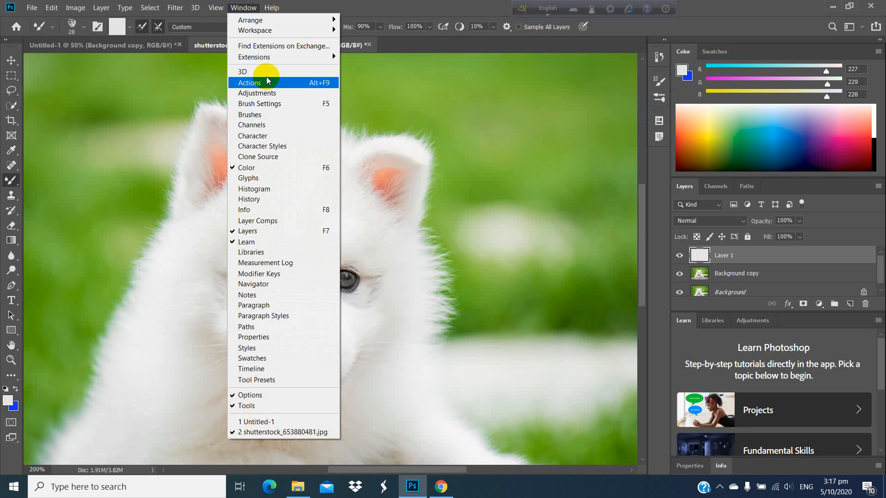
pyautogui.click(264, 115)
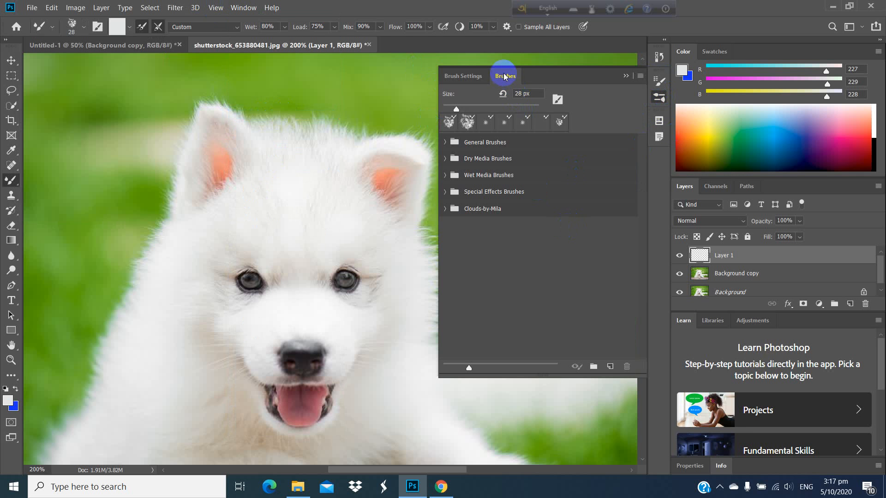
pyautogui.click(456, 77)
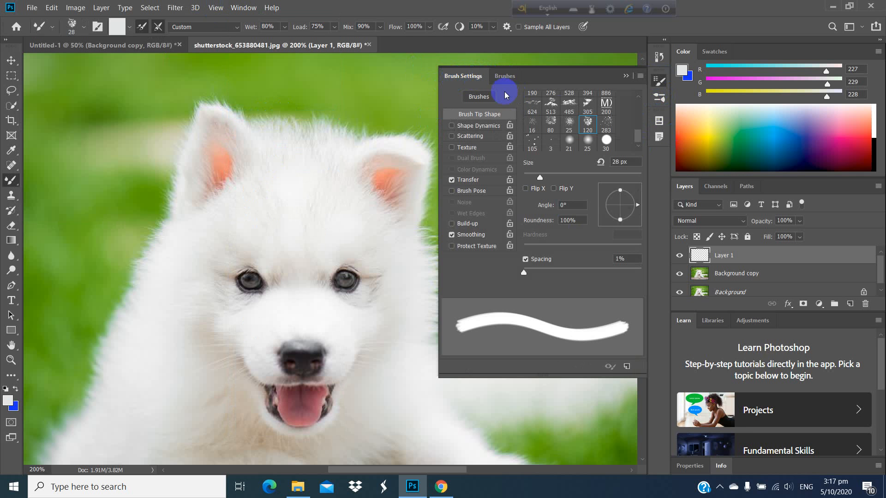
pyautogui.click(589, 119)
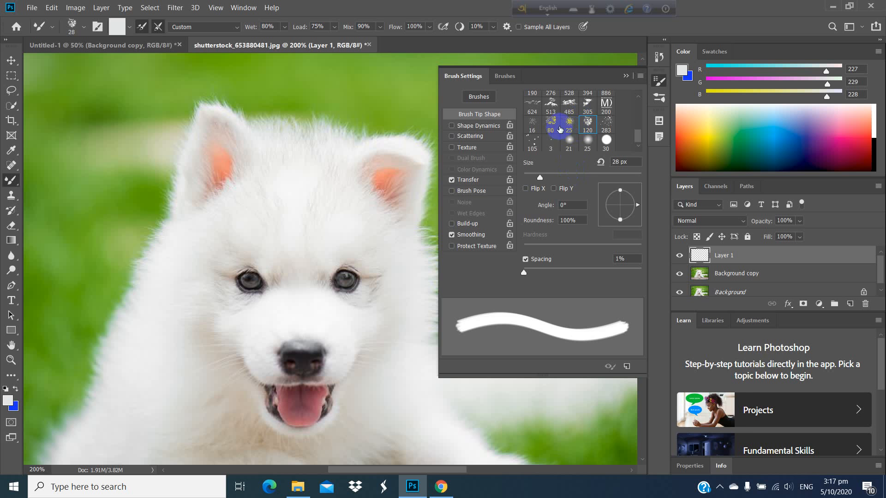
pyautogui.click(570, 123)
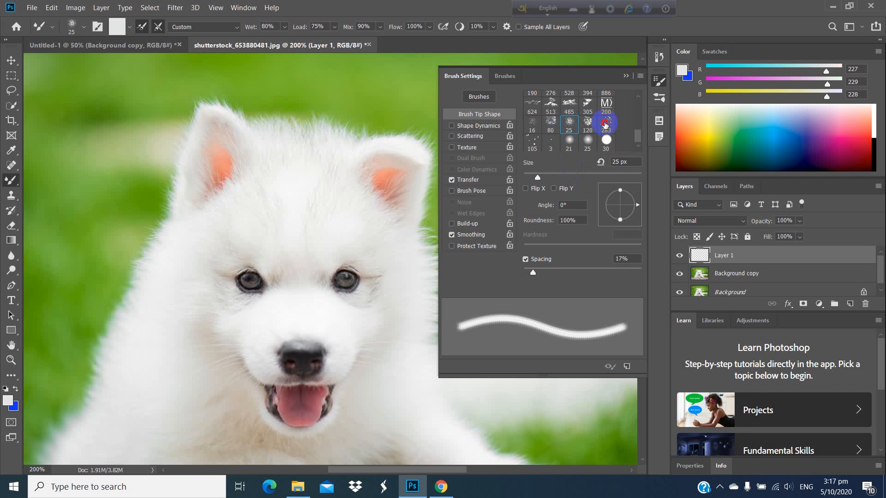
pyautogui.click(605, 124)
pyautogui.click(587, 124)
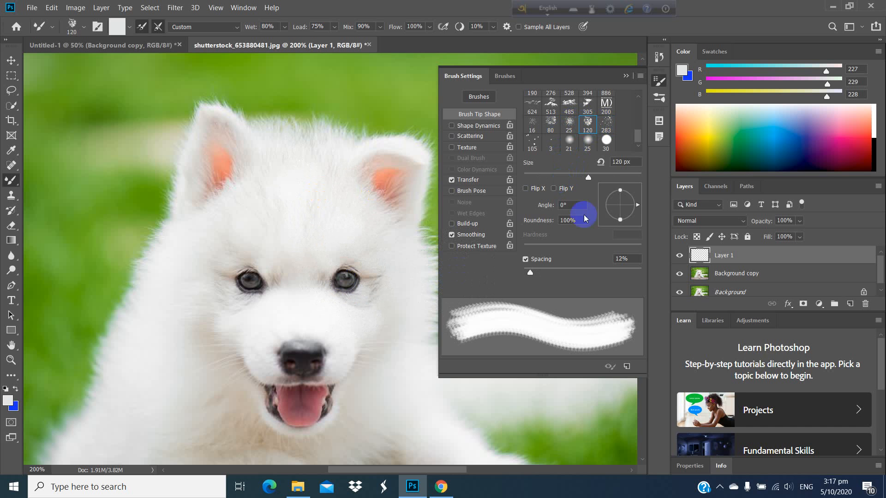
# - Set the brush tip's size to 31 px and its spacing to 11%
pyautogui.moveTo(586, 177); pyautogui.dragTo(551, 177)
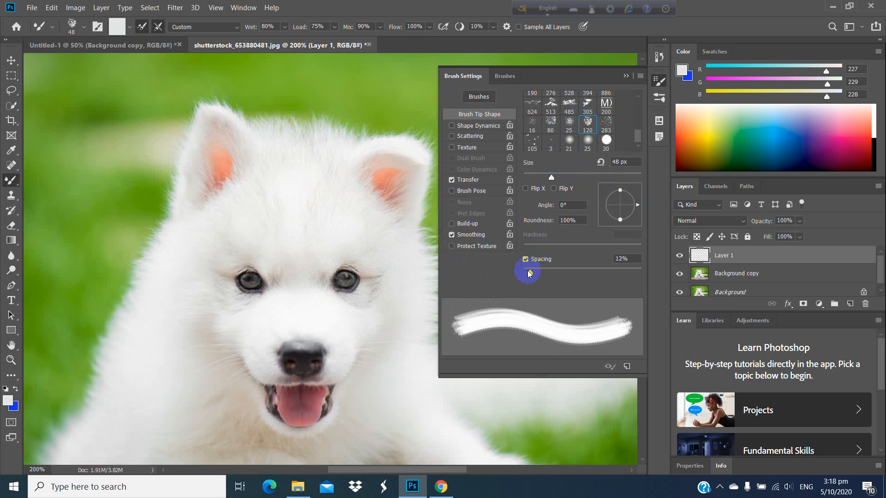
pyautogui.moveTo(524, 271); pyautogui.dragTo(531, 276)
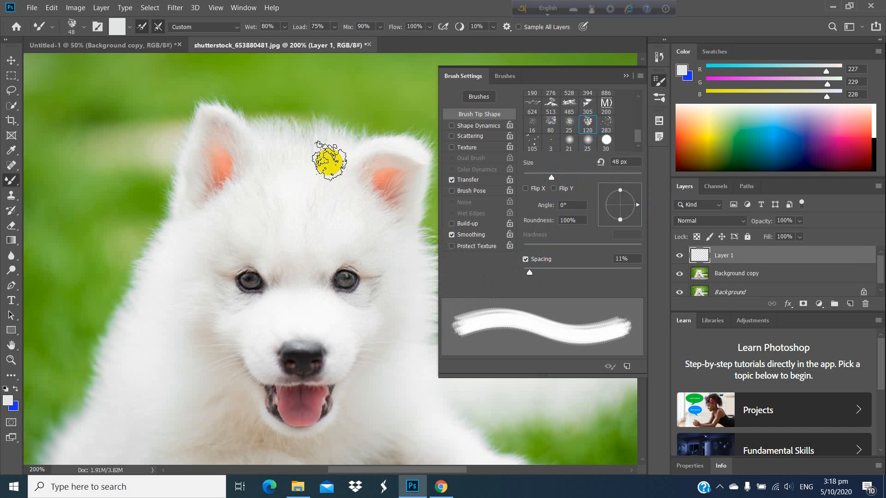
pyautogui.moveTo(552, 180); pyautogui.dragTo(541, 177)
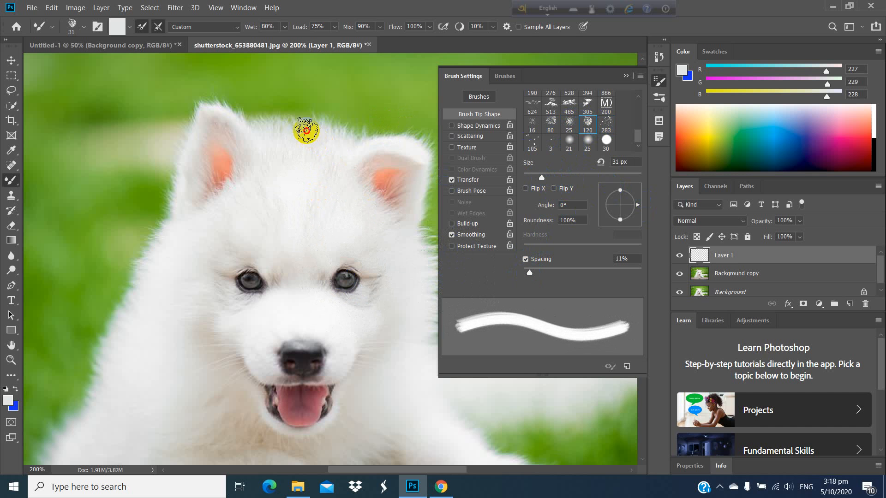
# - Try Mixer Brush strokes on the top of the puppy's head and forehead, and undo them
pyautogui.moveTo(306, 129)
pyautogui.mouseDown()
pyautogui.moveTo(318, 124)
pyautogui.moveTo(306, 119)
pyautogui.moveTo(298, 141)
pyautogui.moveTo(323, 135)
pyautogui.mouseUp()
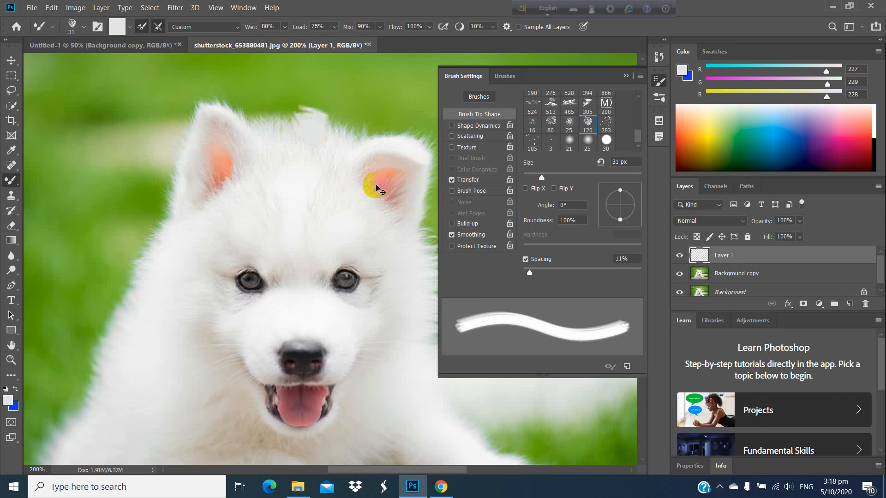
pyautogui.hotkey('ctrl', 'z')
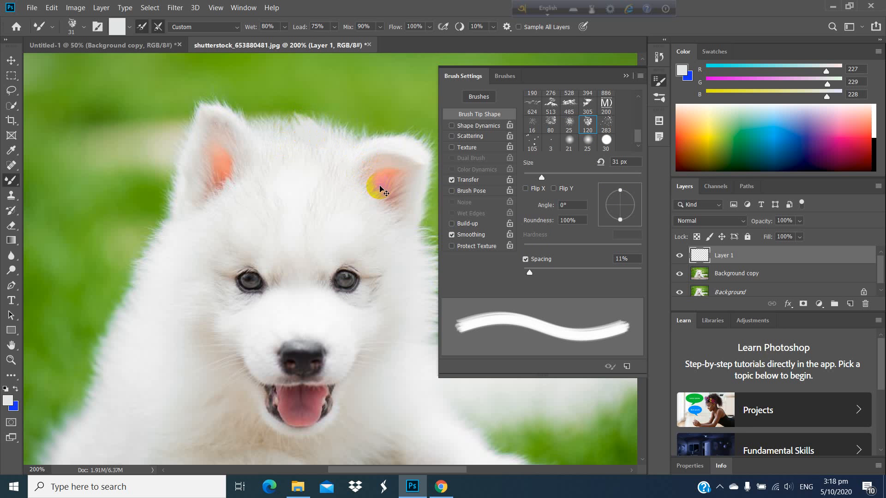
pyautogui.click(305, 181)
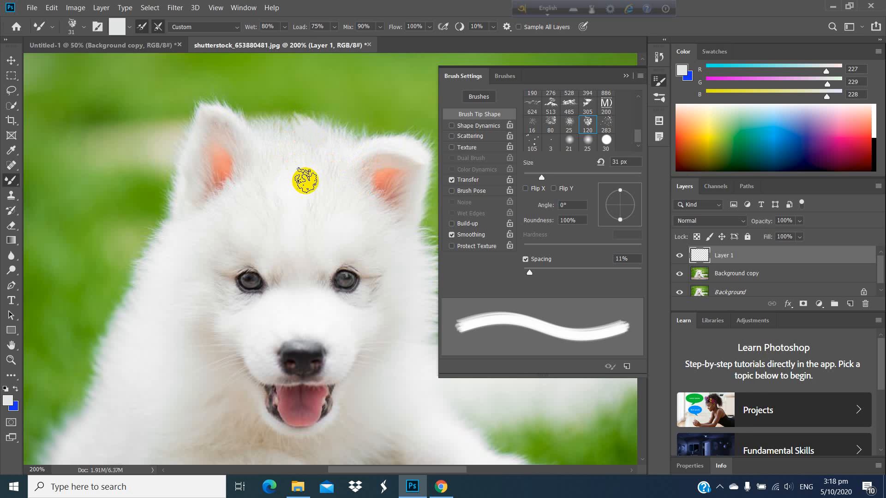
pyautogui.hotkey('ctrl', 'z')
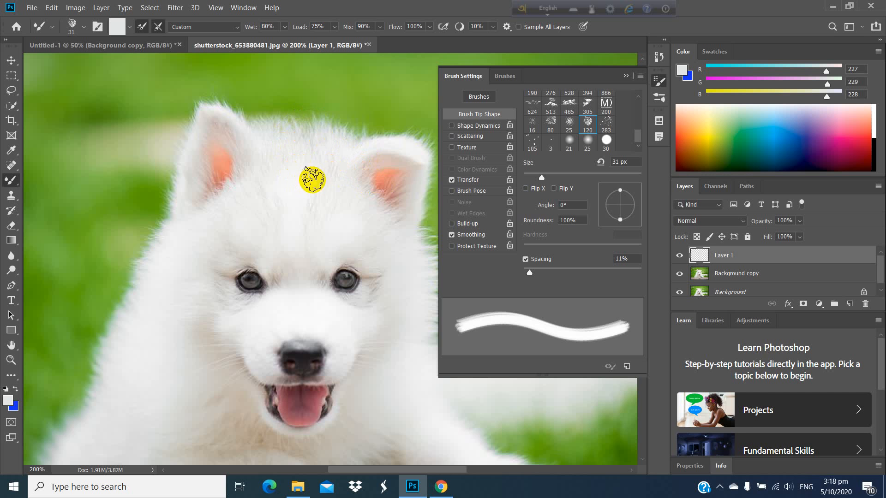
# - Set the foreground color to #eeefea by sampling the white fur beside the puppy's ear
pyautogui.click(31, 347)
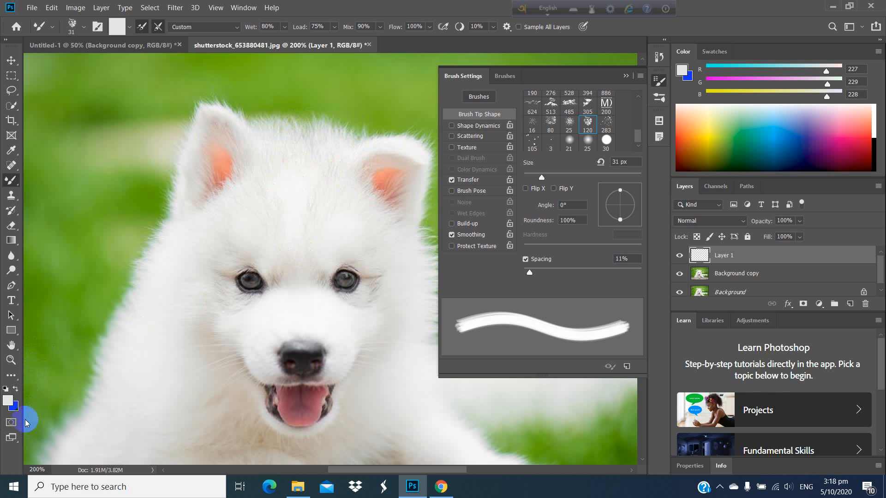
pyautogui.click(13, 390)
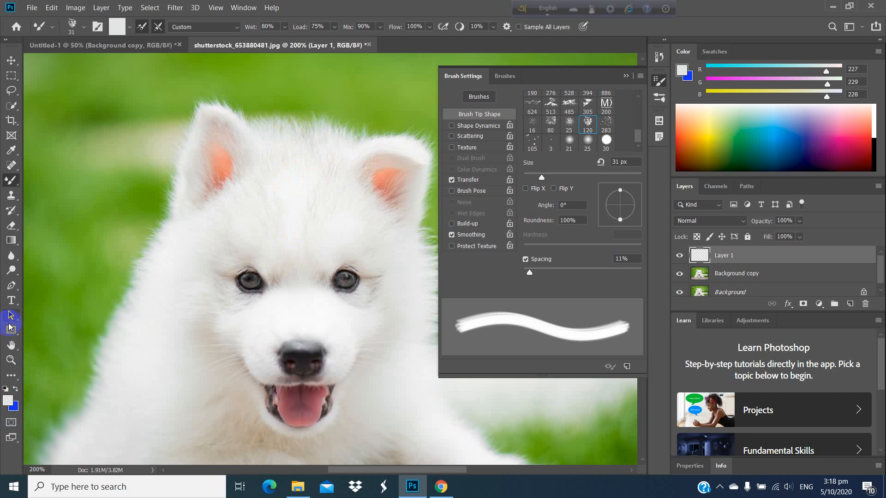
pyautogui.click(7, 401)
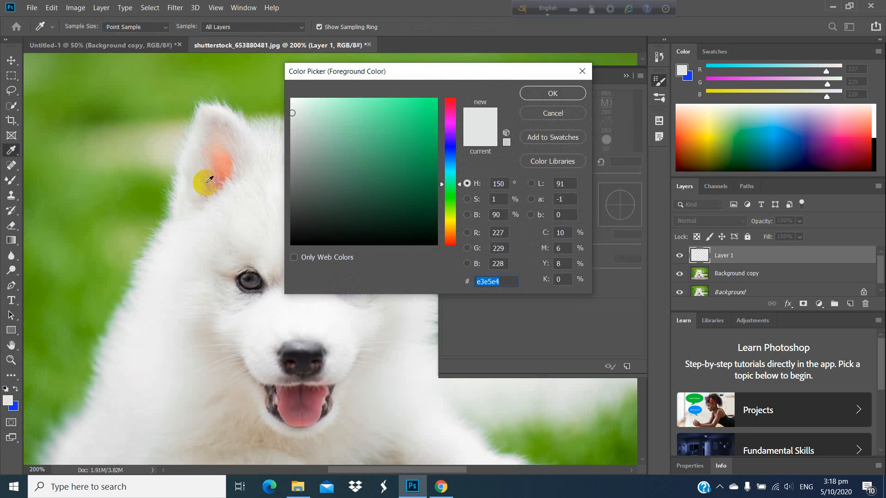
pyautogui.click(272, 142)
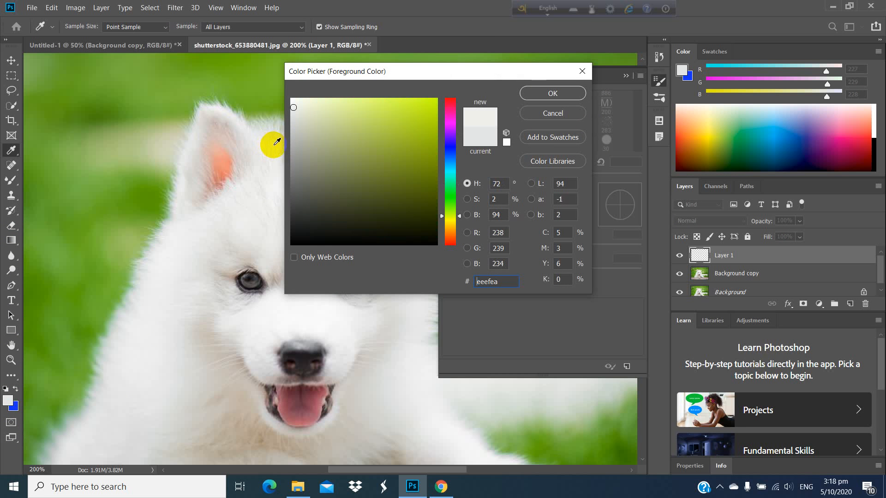
pyautogui.click(548, 93)
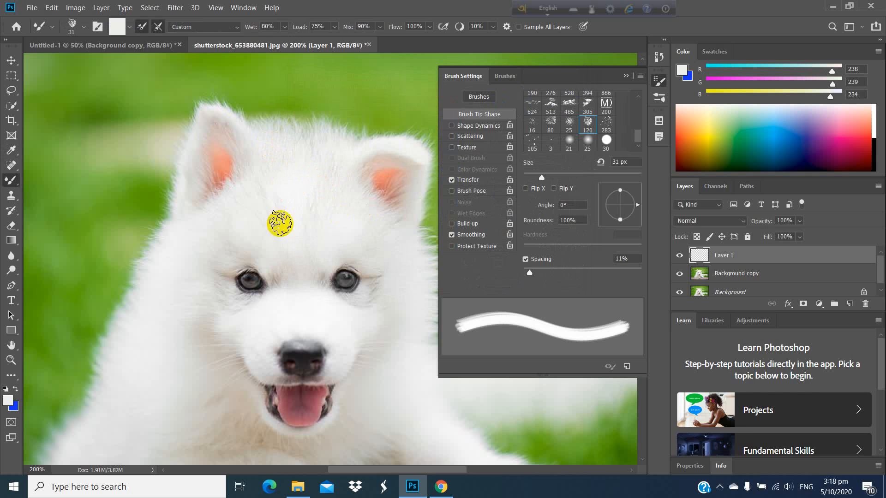
# - Reduce the brush size to 21 px and paint white fur along the top of the puppy's head and the outer edges of its ears
pyautogui.scroll(-1, 245, 222)
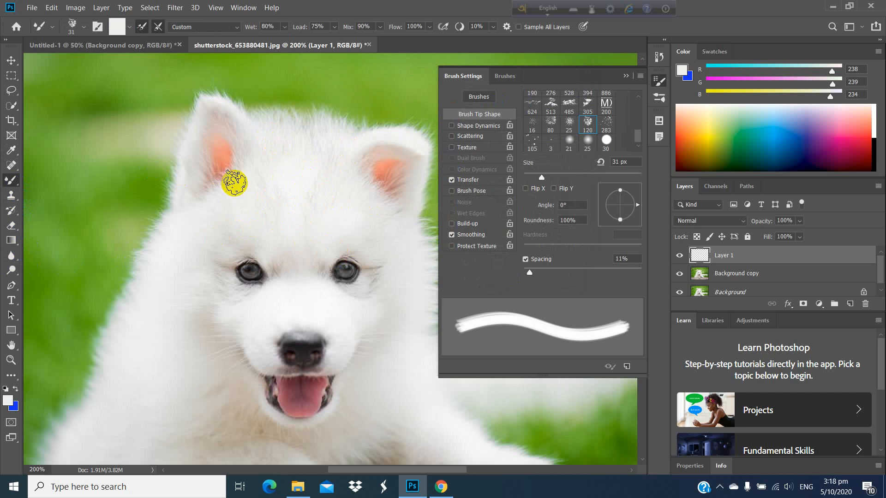
pyautogui.moveTo(353, 130); pyautogui.dragTo(319, 173)
pyautogui.hotkey('ctrl', '+')
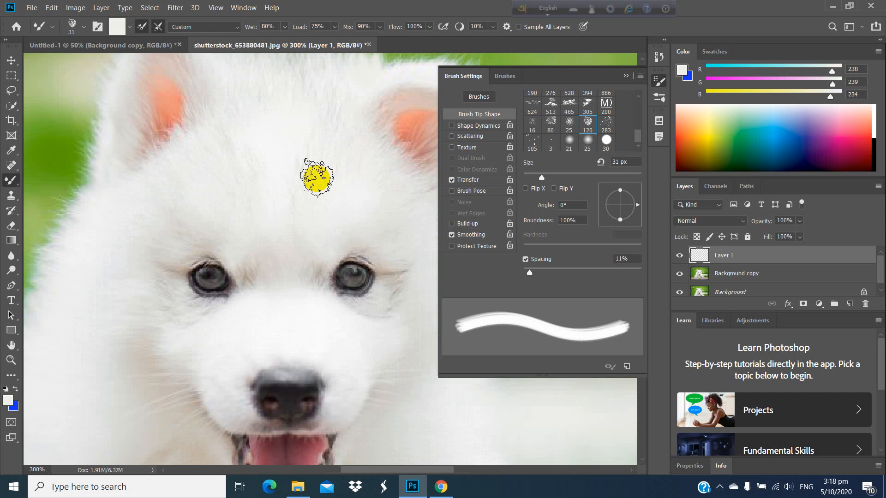
pyautogui.moveTo(389, 123)
pyautogui.mouseDown()
pyautogui.moveTo(276, 267)
pyautogui.moveTo(336, 237)
pyautogui.moveTo(369, 239)
pyautogui.mouseUp()
pyautogui.moveTo(541, 178); pyautogui.dragTo(535, 177)
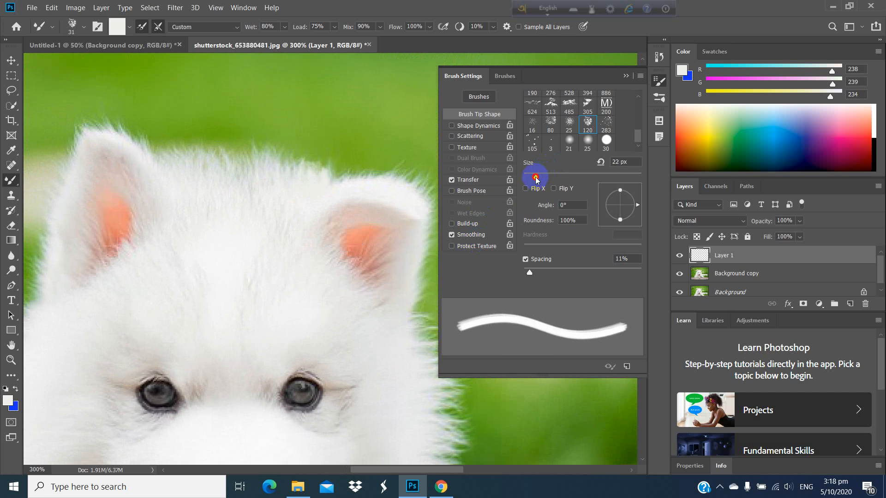
pyautogui.moveTo(219, 176)
pyautogui.mouseDown()
pyautogui.moveTo(238, 155)
pyautogui.moveTo(240, 176)
pyautogui.moveTo(246, 158)
pyautogui.moveTo(263, 164)
pyautogui.moveTo(258, 170)
pyautogui.moveTo(265, 156)
pyautogui.moveTo(288, 167)
pyautogui.moveTo(269, 179)
pyautogui.moveTo(281, 164)
pyautogui.moveTo(298, 166)
pyautogui.moveTo(269, 182)
pyautogui.moveTo(300, 166)
pyautogui.moveTo(309, 179)
pyautogui.moveTo(322, 172)
pyautogui.moveTo(336, 197)
pyautogui.moveTo(331, 186)
pyautogui.moveTo(343, 180)
pyautogui.moveTo(353, 192)
pyautogui.moveTo(342, 188)
pyautogui.moveTo(383, 177)
pyautogui.moveTo(397, 188)
pyautogui.mouseUp()
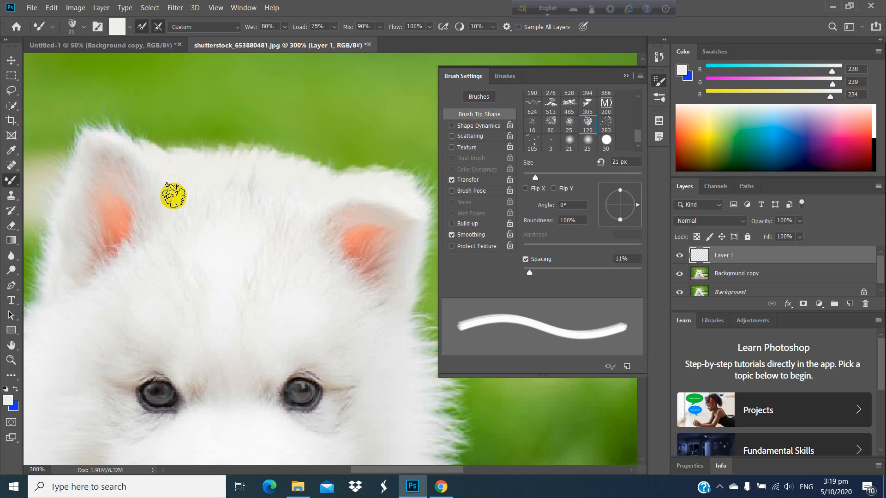
pyautogui.moveTo(146, 148)
pyautogui.mouseDown()
pyautogui.moveTo(119, 141)
pyautogui.moveTo(115, 152)
pyautogui.moveTo(119, 138)
pyautogui.moveTo(93, 134)
pyautogui.moveTo(94, 143)
pyautogui.moveTo(89, 136)
pyautogui.moveTo(67, 178)
pyautogui.moveTo(71, 154)
pyautogui.moveTo(67, 179)
pyautogui.moveTo(73, 147)
pyautogui.moveTo(60, 175)
pyautogui.moveTo(70, 181)
pyautogui.moveTo(56, 196)
pyautogui.moveTo(63, 193)
pyautogui.moveTo(59, 220)
pyautogui.moveTo(46, 239)
pyautogui.moveTo(57, 261)
pyautogui.mouseUp()
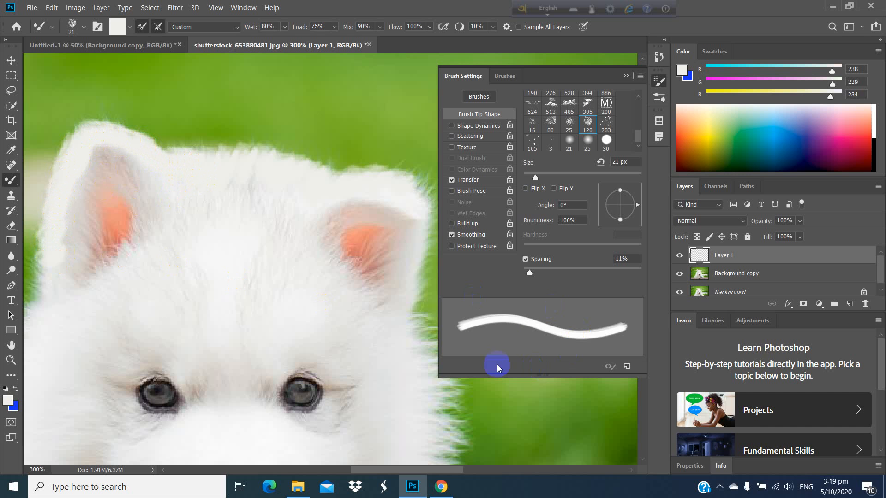
# - Set the brush spacing to 15% and paint white fur along the lower outer edge of the puppy's left-hand ear
pyautogui.moveTo(530, 275); pyautogui.dragTo(534, 276)
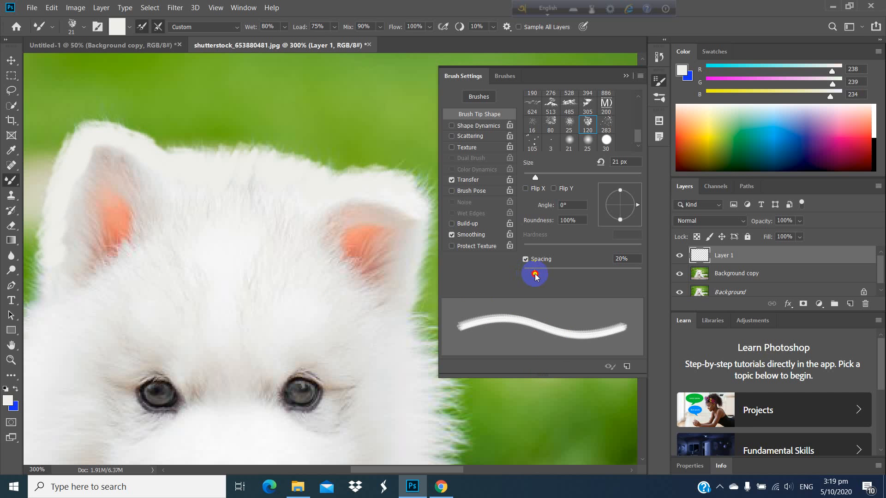
pyautogui.moveTo(237, 340); pyautogui.dragTo(315, 291)
pyautogui.moveTo(141, 222)
pyautogui.mouseDown()
pyautogui.moveTo(121, 220)
pyautogui.moveTo(139, 251)
pyautogui.mouseUp()
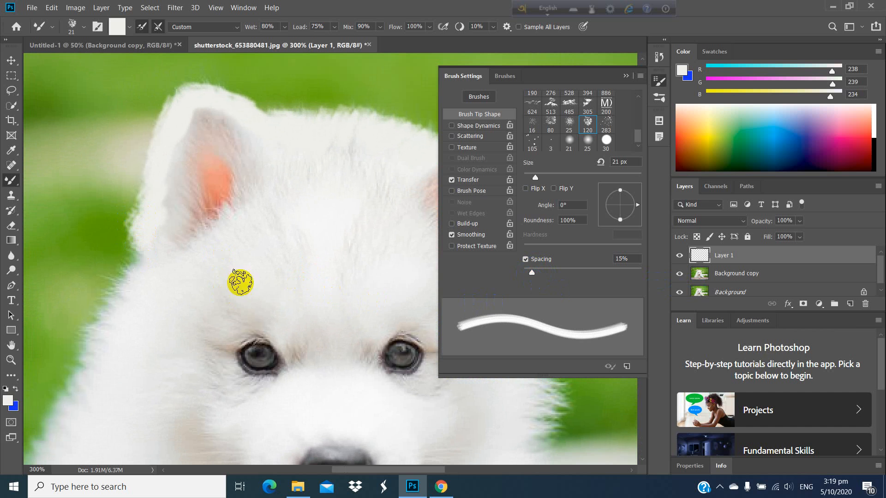
pyautogui.moveTo(134, 260); pyautogui.dragTo(125, 285)
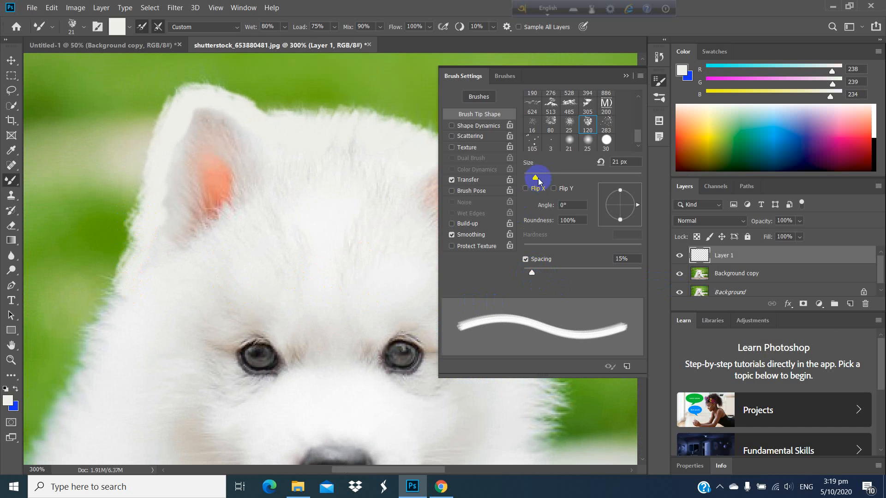
# - Reduce the brush size to 15 px and paint white fur down the head and neck edge below the left-hand ear
pyautogui.moveTo(535, 178); pyautogui.dragTo(532, 180)
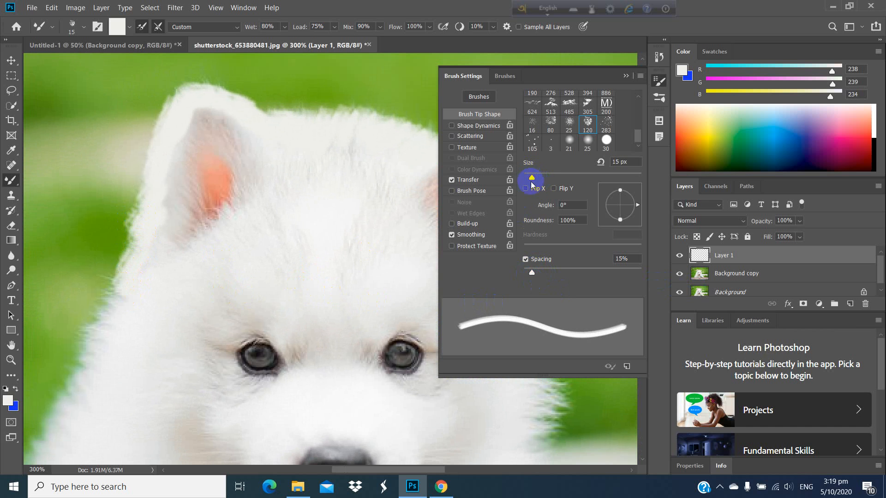
pyautogui.moveTo(120, 281)
pyautogui.mouseDown()
pyautogui.moveTo(95, 338)
pyautogui.moveTo(117, 332)
pyautogui.moveTo(90, 341)
pyautogui.moveTo(85, 363)
pyautogui.moveTo(99, 356)
pyautogui.moveTo(79, 372)
pyautogui.moveTo(91, 383)
pyautogui.moveTo(96, 372)
pyautogui.moveTo(84, 393)
pyautogui.mouseUp()
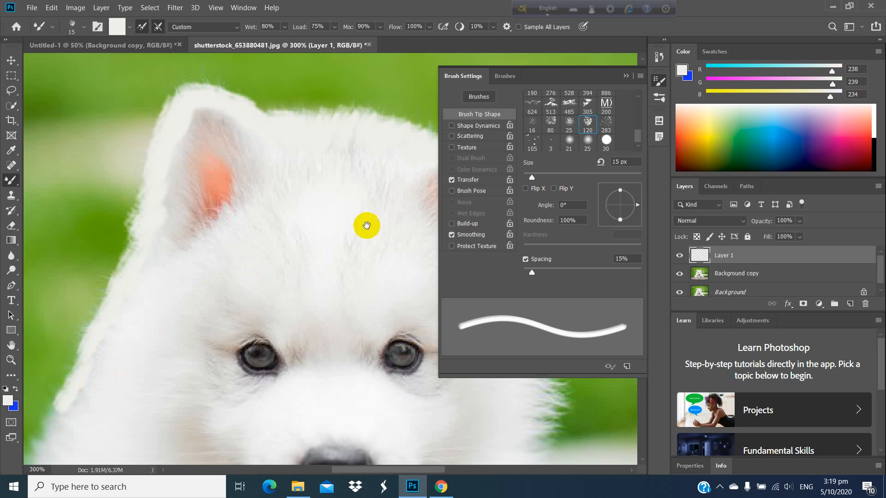
pyautogui.moveTo(325, 236); pyautogui.dragTo(253, 285)
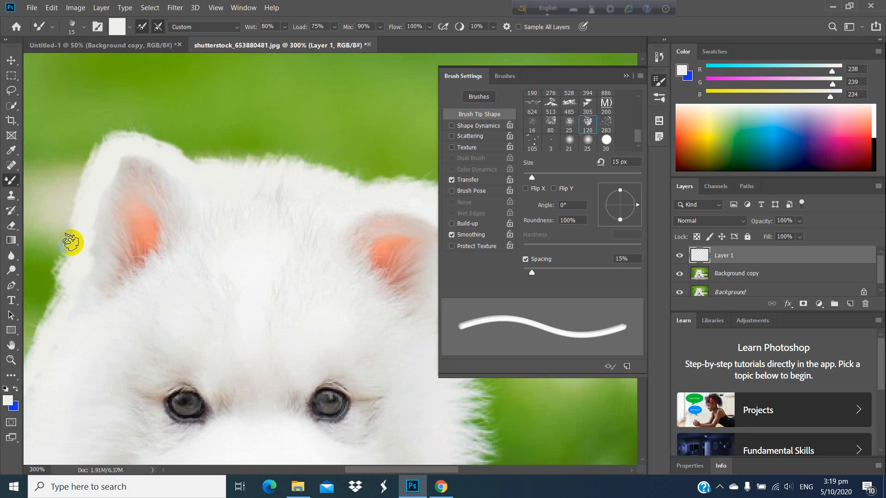
pyautogui.moveTo(74, 239)
pyautogui.mouseDown()
pyautogui.moveTo(55, 277)
pyautogui.moveTo(65, 253)
pyautogui.moveTo(56, 290)
pyautogui.moveTo(66, 338)
pyautogui.mouseUp()
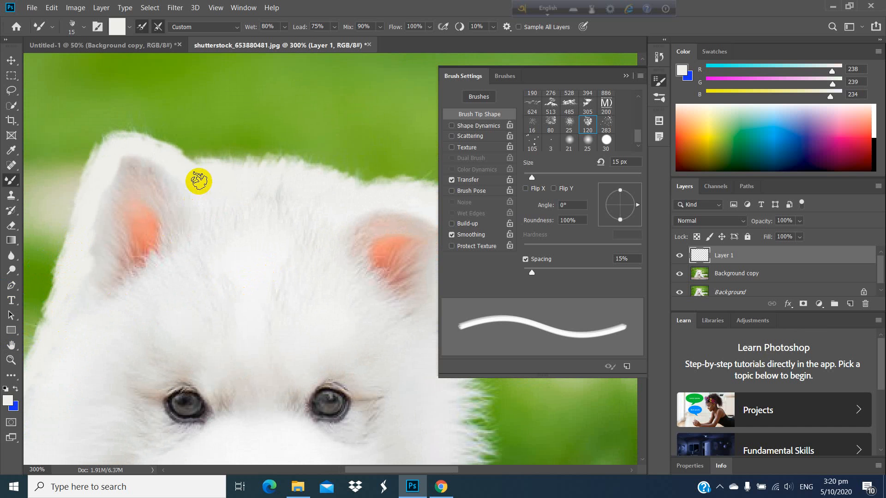
# - Smooth the fur edge along the top of the puppy's head, from the left-hand ear to the right-hand ear
pyautogui.moveTo(192, 163)
pyautogui.mouseDown()
pyautogui.moveTo(227, 182)
pyautogui.moveTo(221, 168)
pyautogui.moveTo(250, 164)
pyautogui.moveTo(261, 176)
pyautogui.moveTo(288, 158)
pyautogui.moveTo(277, 174)
pyautogui.moveTo(296, 158)
pyautogui.moveTo(328, 171)
pyautogui.mouseUp()
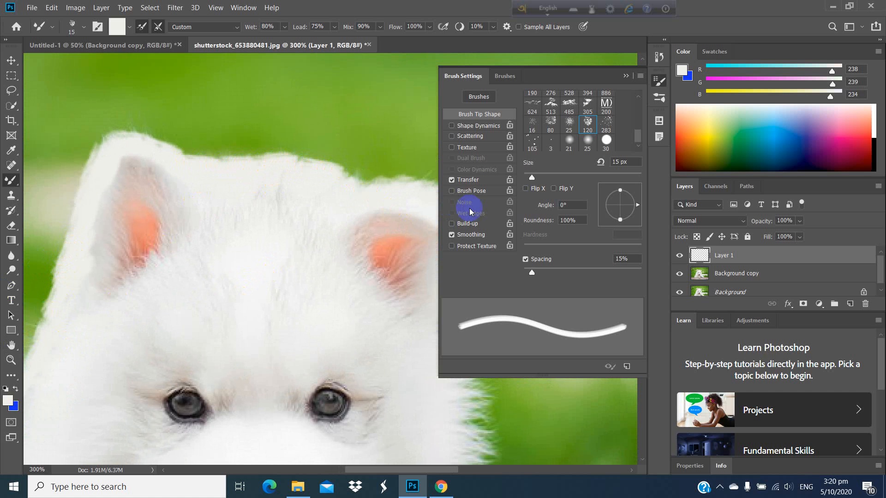
pyautogui.moveTo(386, 194)
pyautogui.mouseDown()
pyautogui.moveTo(282, 196)
pyautogui.moveTo(216, 172)
pyautogui.moveTo(237, 172)
pyautogui.moveTo(226, 182)
pyautogui.moveTo(266, 185)
pyautogui.moveTo(251, 192)
pyautogui.moveTo(277, 182)
pyautogui.moveTo(307, 187)
pyautogui.moveTo(325, 221)
pyautogui.moveTo(320, 204)
pyautogui.mouseUp()
pyautogui.moveTo(282, 182)
pyautogui.mouseDown()
pyautogui.moveTo(243, 176)
pyautogui.moveTo(148, 199)
pyautogui.mouseUp()
pyautogui.moveTo(219, 168); pyautogui.dragTo(151, 181)
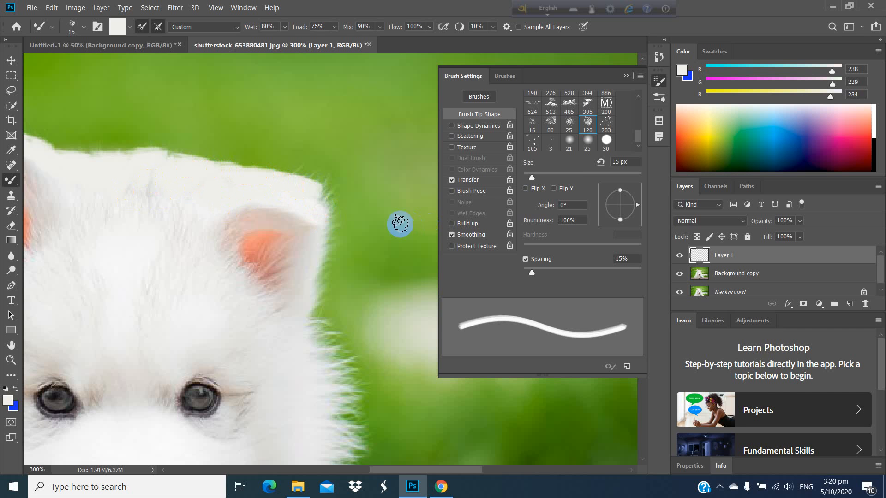
# - Paint white fur down the outer edge of the right-hand ear, adjusting the brush to 13% spacing and 11 px
pyautogui.moveTo(328, 209)
pyautogui.mouseDown()
pyautogui.moveTo(322, 277)
pyautogui.moveTo(318, 267)
pyautogui.moveTo(326, 309)
pyautogui.moveTo(315, 314)
pyautogui.moveTo(326, 314)
pyautogui.moveTo(315, 323)
pyautogui.moveTo(427, 327)
pyautogui.moveTo(333, 302)
pyautogui.moveTo(317, 309)
pyautogui.moveTo(313, 296)
pyautogui.moveTo(324, 333)
pyautogui.moveTo(314, 324)
pyautogui.moveTo(331, 327)
pyautogui.moveTo(330, 341)
pyautogui.moveTo(318, 341)
pyautogui.moveTo(323, 333)
pyautogui.moveTo(344, 357)
pyautogui.mouseUp()
pyautogui.scroll(-1, 451, 312)
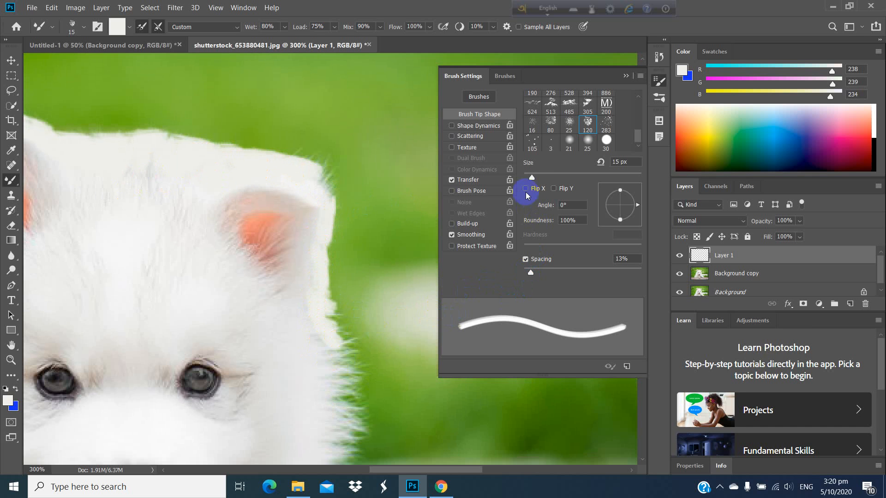
pyautogui.moveTo(531, 179); pyautogui.dragTo(530, 178)
pyautogui.moveTo(340, 334)
pyautogui.mouseDown()
pyautogui.moveTo(322, 312)
pyautogui.moveTo(337, 340)
pyautogui.mouseUp()
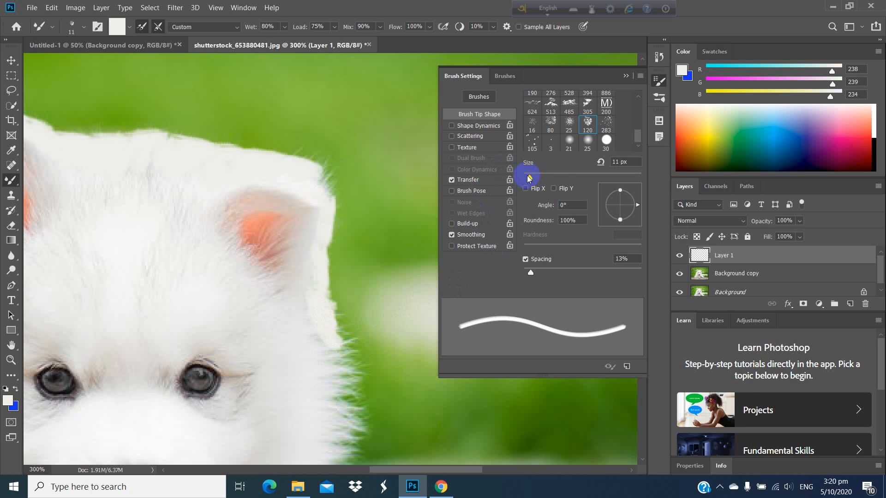
# - Enlarge the brush to 42 px, lower its spacing to 5%, and paint white fur over the edge of the right-hand cheek
pyautogui.moveTo(529, 178); pyautogui.dragTo(550, 177)
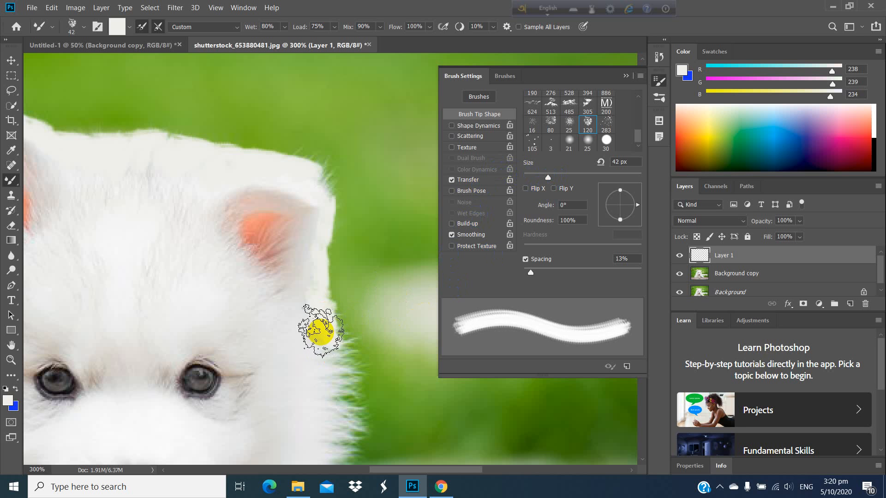
pyautogui.moveTo(320, 330)
pyautogui.mouseDown()
pyautogui.moveTo(330, 355)
pyautogui.moveTo(313, 352)
pyautogui.moveTo(347, 386)
pyautogui.moveTo(310, 384)
pyautogui.moveTo(323, 373)
pyautogui.moveTo(343, 406)
pyautogui.moveTo(332, 415)
pyautogui.moveTo(337, 269)
pyautogui.moveTo(346, 288)
pyautogui.moveTo(444, 312)
pyautogui.moveTo(369, 352)
pyautogui.moveTo(353, 394)
pyautogui.mouseUp()
pyautogui.scroll(-2, 332, 263)
pyautogui.scroll(-1, 402, 292)
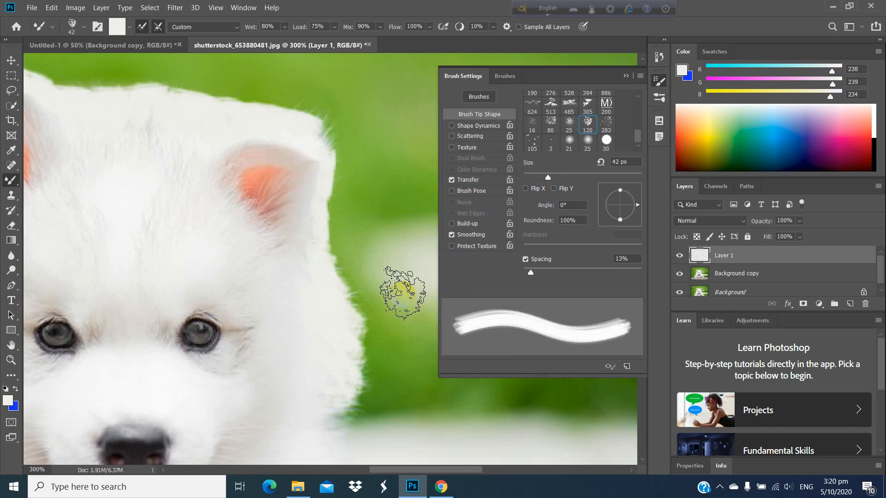
pyautogui.scroll(-2, 403, 293)
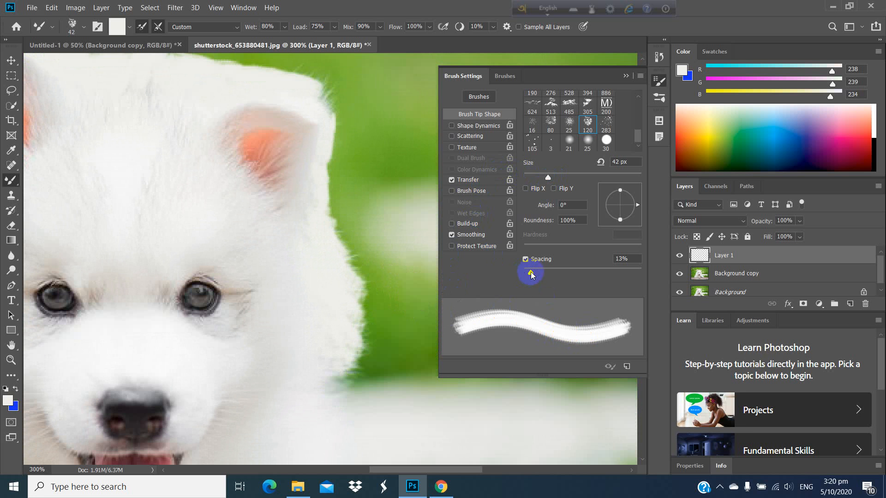
pyautogui.moveTo(530, 273); pyautogui.dragTo(525, 272)
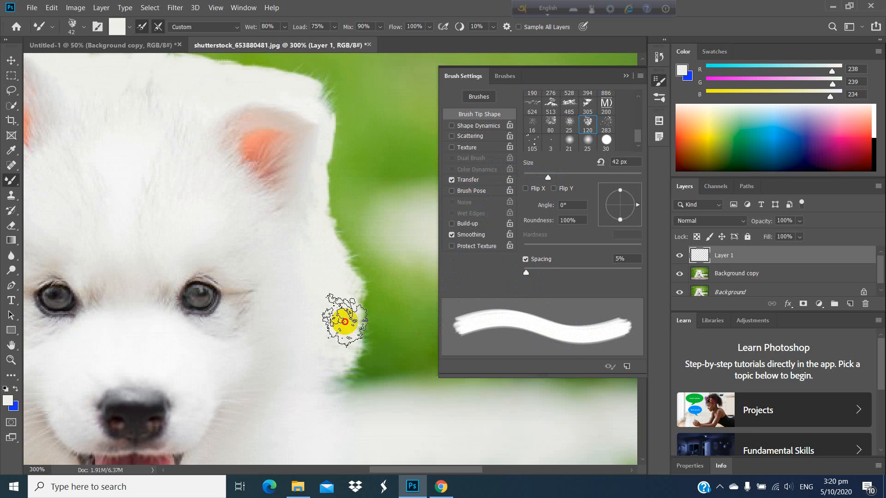
pyautogui.scroll(-4, 323, 323)
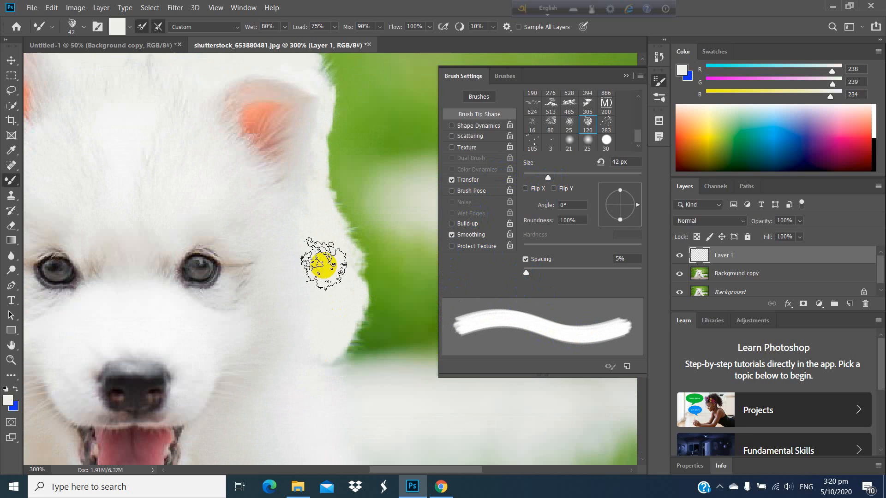
# - Paint white fur along the upper edge of the right-hand foreleg and over the outer side of its paw
pyautogui.scroll(-2, 310, 241)
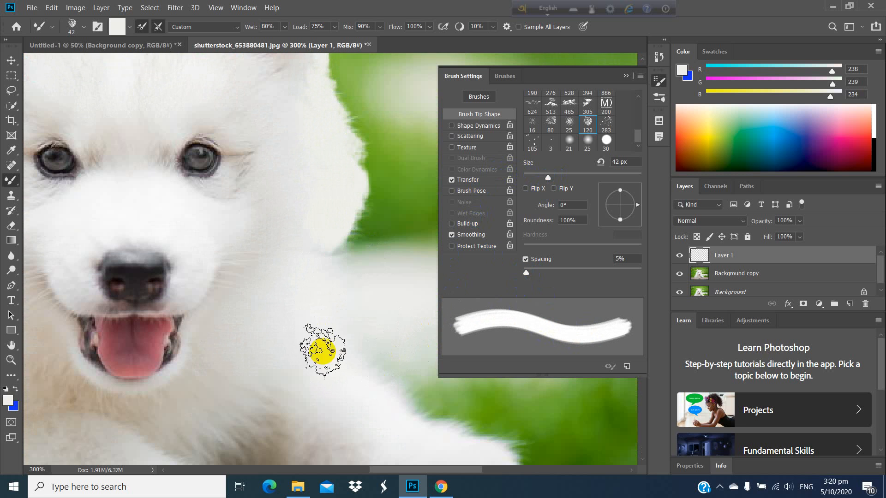
pyautogui.scroll(-2, 323, 378)
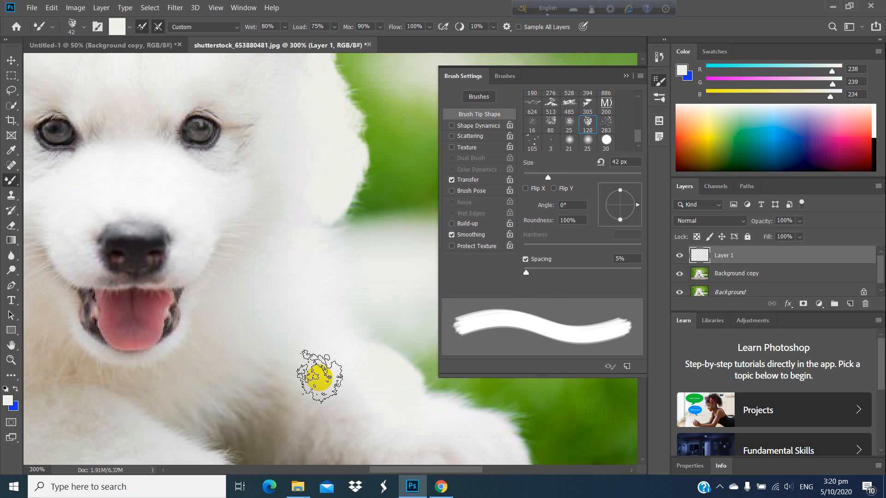
pyautogui.scroll(-8, 317, 374)
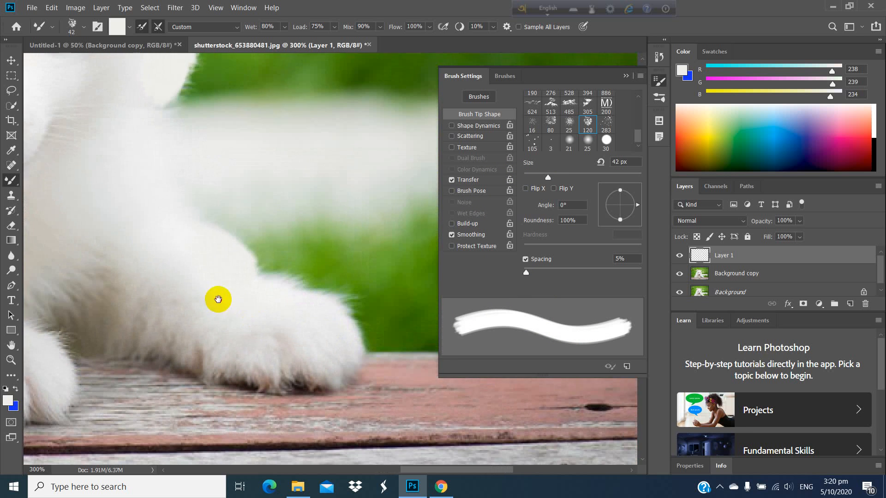
pyautogui.moveTo(225, 250)
pyautogui.mouseDown()
pyautogui.moveTo(255, 279)
pyautogui.moveTo(247, 273)
pyautogui.moveTo(270, 273)
pyautogui.moveTo(322, 306)
pyautogui.mouseUp()
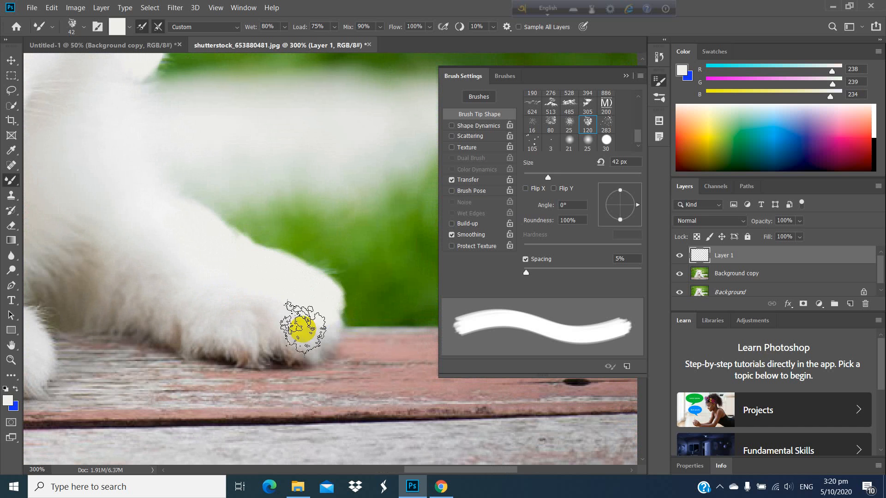
# - Try a stroke across the shaded fur on the inner side of the right-hand paw, and undo it
pyautogui.moveTo(151, 300)
pyautogui.mouseDown()
pyautogui.moveTo(170, 327)
pyautogui.moveTo(206, 327)
pyautogui.mouseUp()
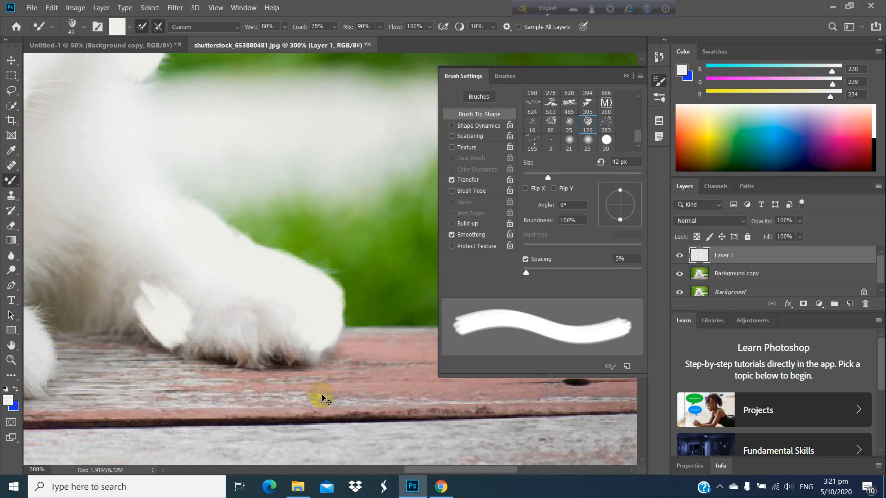
pyautogui.hotkey('ctrl', 'z')
pyautogui.scroll(2, 168, 271)
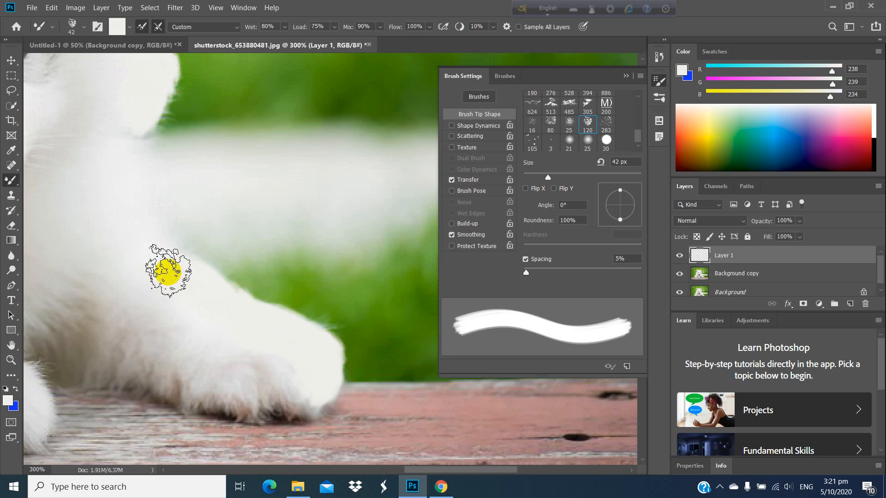
# - Set the foreground color to #eeeeee by sampling the white fur on the puppy's left-hand side
pyautogui.scroll(-3, 167, 272)
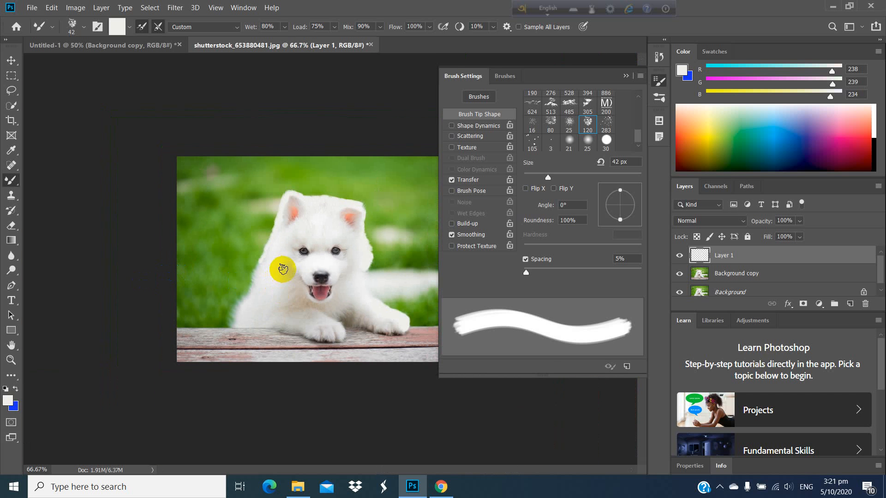
pyautogui.scroll(2, 282, 270)
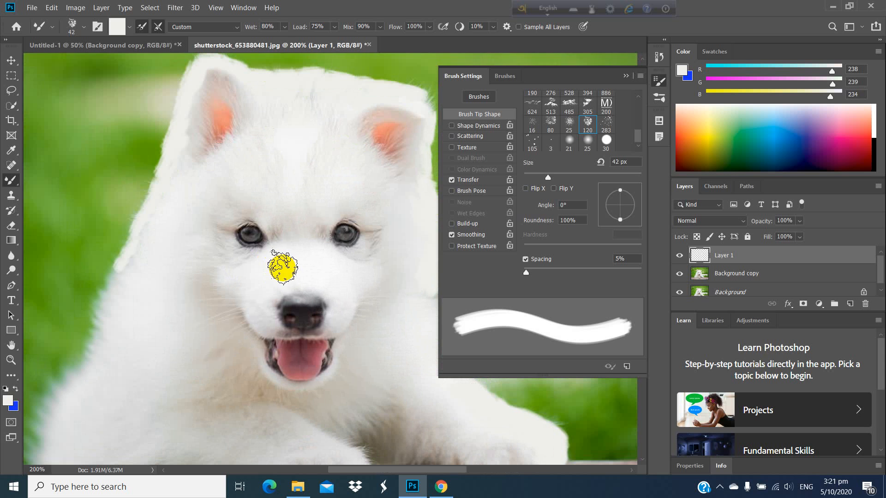
pyautogui.click(10, 404)
pyautogui.click(166, 278)
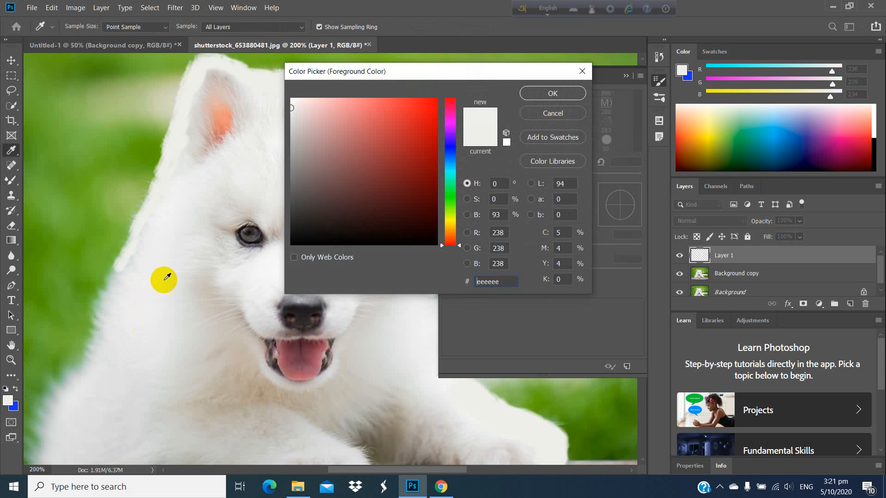
pyautogui.click(553, 93)
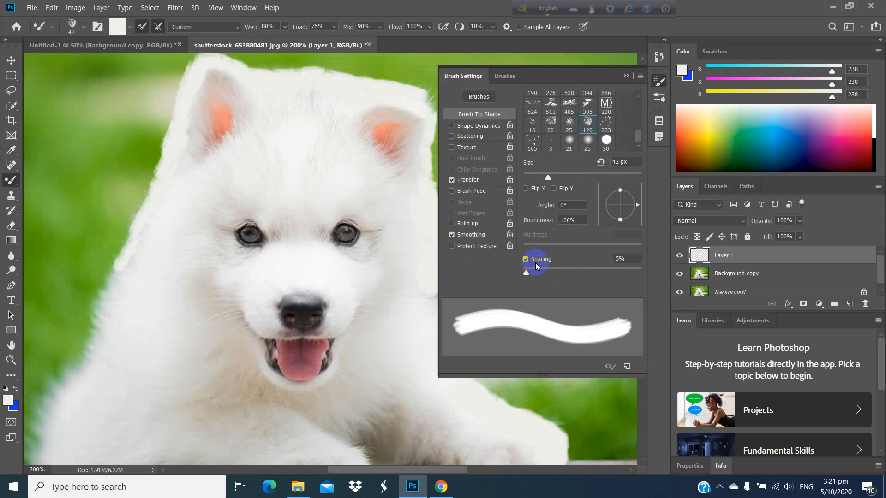
# - Reduce the brush size to 24 px and paint white fur down the outer edge of the puppy's left-hand shoulder
pyautogui.moveTo(546, 184); pyautogui.dragTo(540, 187)
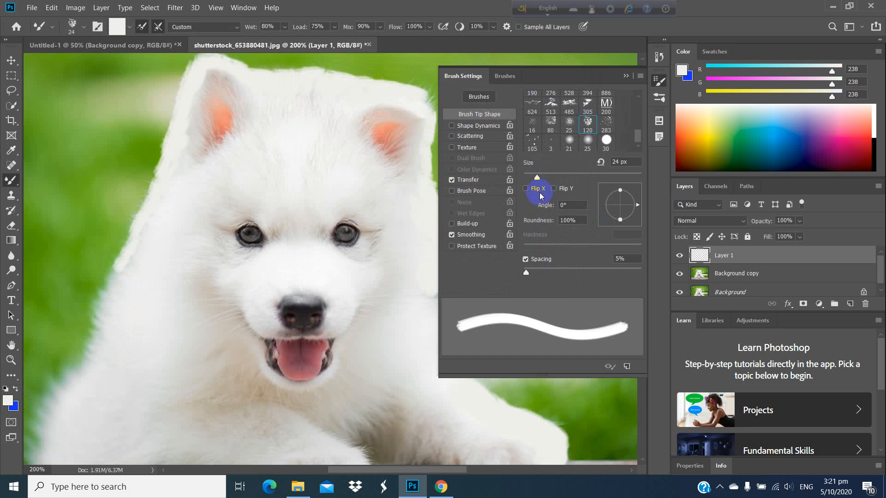
pyautogui.hotkey('ctrl', '+')
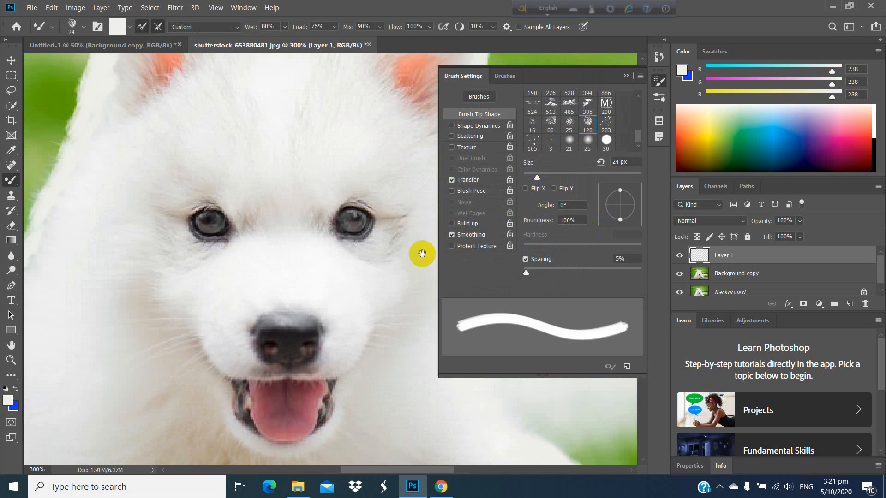
pyautogui.moveTo(121, 359); pyautogui.dragTo(310, 228)
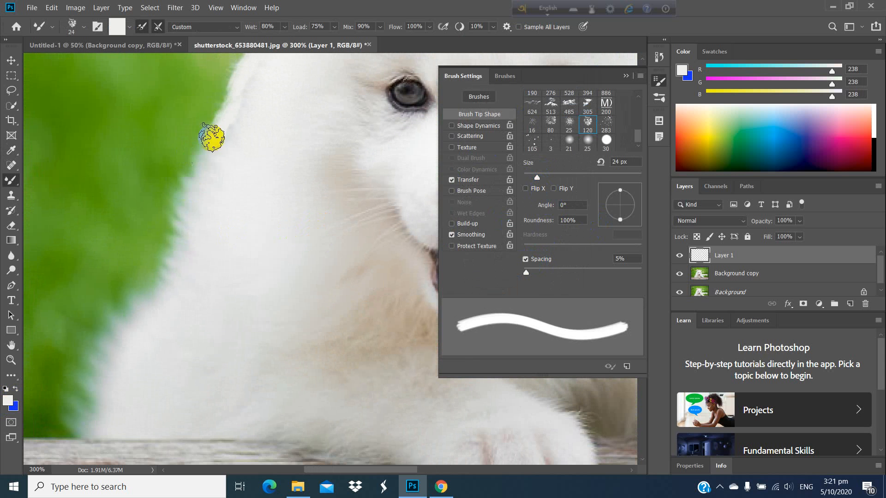
pyautogui.moveTo(215, 147)
pyautogui.mouseDown()
pyautogui.moveTo(196, 186)
pyautogui.moveTo(211, 184)
pyautogui.moveTo(160, 285)
pyautogui.moveTo(183, 252)
pyautogui.moveTo(124, 354)
pyautogui.mouseUp()
pyautogui.moveTo(206, 249)
pyautogui.mouseDown()
pyautogui.moveTo(218, 172)
pyautogui.moveTo(211, 209)
pyautogui.moveTo(253, 81)
pyautogui.moveTo(212, 253)
pyautogui.moveTo(159, 316)
pyautogui.moveTo(174, 326)
pyautogui.mouseUp()
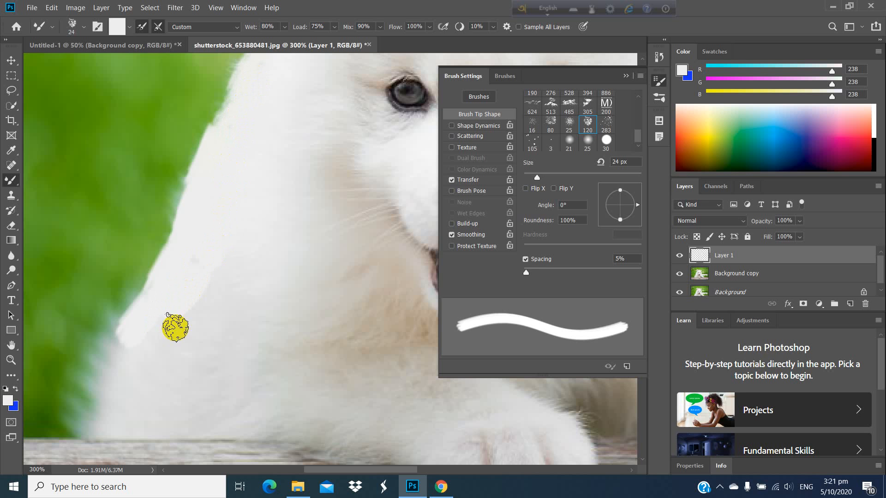
# - Set the foreground color to #dfdfdf by sampling the greyer fur on the left-hand shoulder
pyautogui.click(9, 399)
pyautogui.click(9, 399)
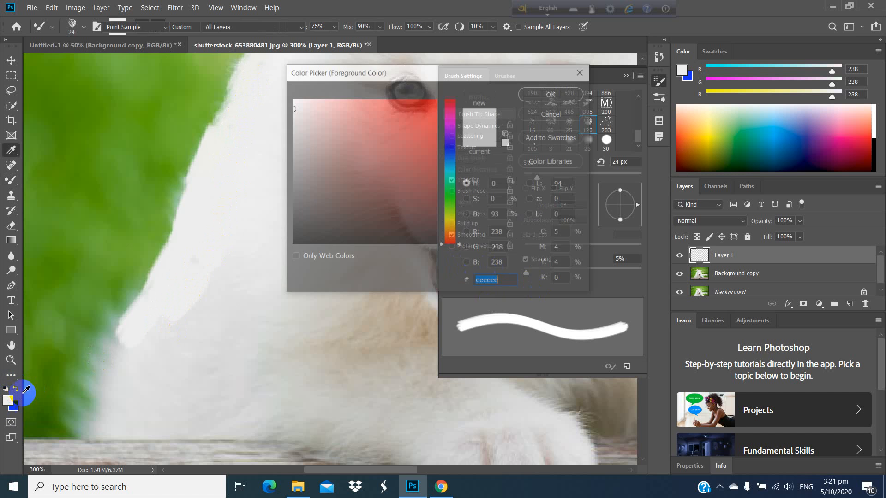
pyautogui.click(235, 305)
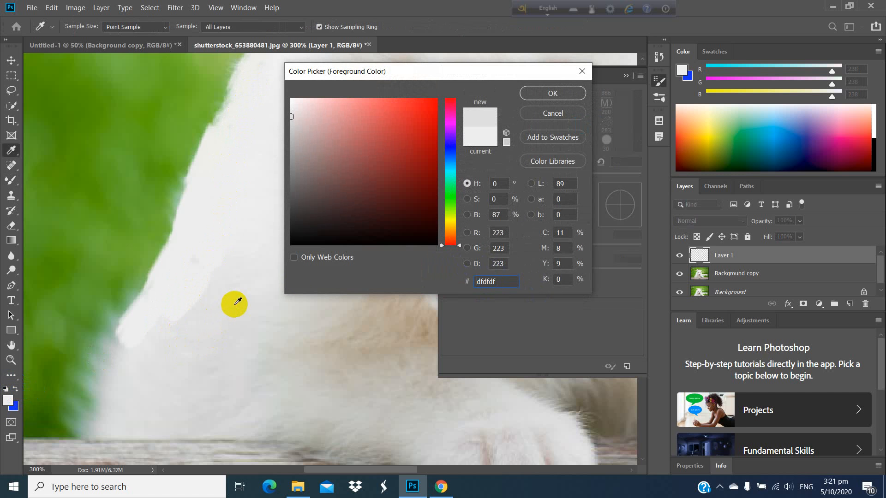
pyautogui.click(550, 93)
# - Paint light grey fur over the left-hand shoulder and its lower outer edge, and review the whole image
pyautogui.moveTo(231, 249)
pyautogui.mouseDown()
pyautogui.moveTo(172, 316)
pyautogui.moveTo(122, 346)
pyautogui.moveTo(161, 323)
pyautogui.moveTo(128, 368)
pyautogui.moveTo(235, 277)
pyautogui.moveTo(235, 257)
pyautogui.moveTo(171, 341)
pyautogui.moveTo(225, 259)
pyautogui.moveTo(235, 251)
pyautogui.moveTo(191, 322)
pyautogui.moveTo(250, 253)
pyautogui.moveTo(223, 267)
pyautogui.moveTo(291, 230)
pyautogui.moveTo(148, 375)
pyautogui.moveTo(199, 332)
pyautogui.mouseUp()
pyautogui.scroll(-1, 198, 331)
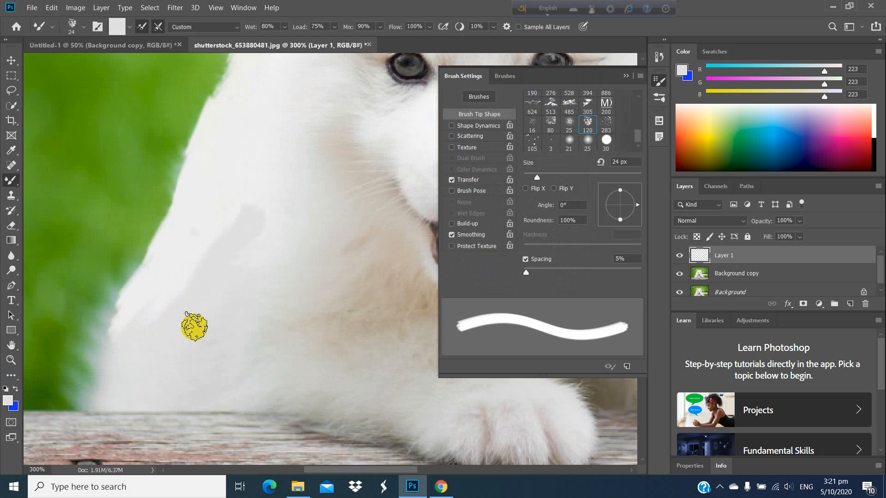
pyautogui.moveTo(117, 348)
pyautogui.mouseDown()
pyautogui.moveTo(110, 376)
pyautogui.moveTo(132, 340)
pyautogui.mouseUp()
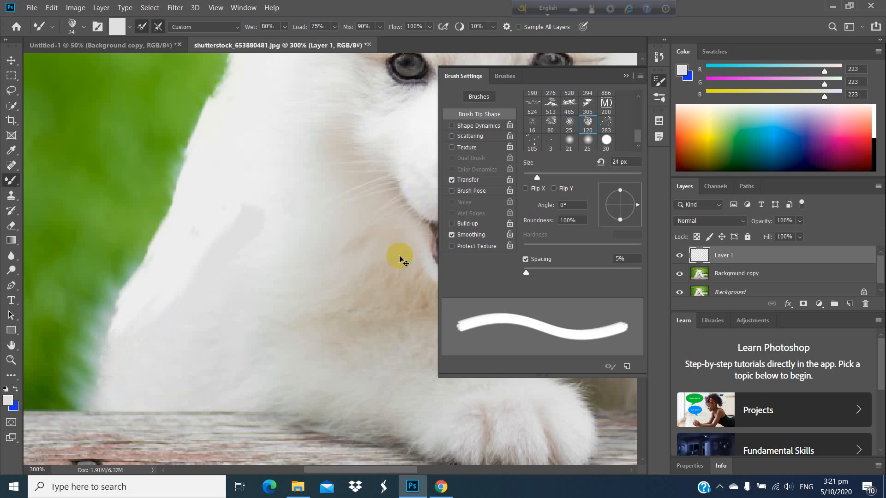
pyautogui.scroll(-4, 399, 257)
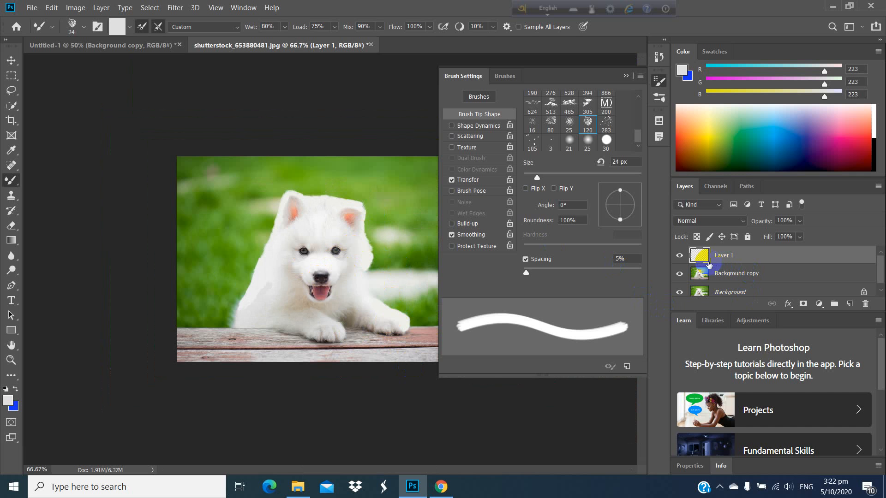
# - Toggle the visibility of Layer 1, Background copy and Background to compare the painting with the original photo and view Layer 1 alone
pyautogui.click(679, 256)
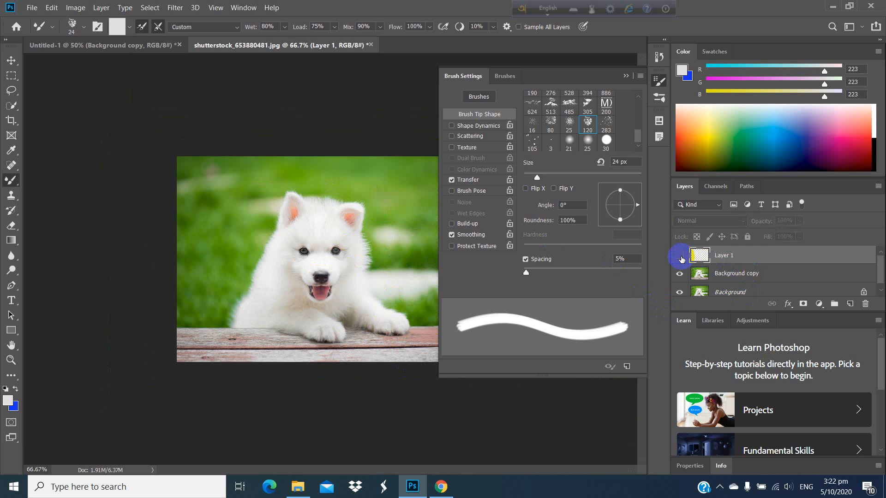
pyautogui.click(678, 256)
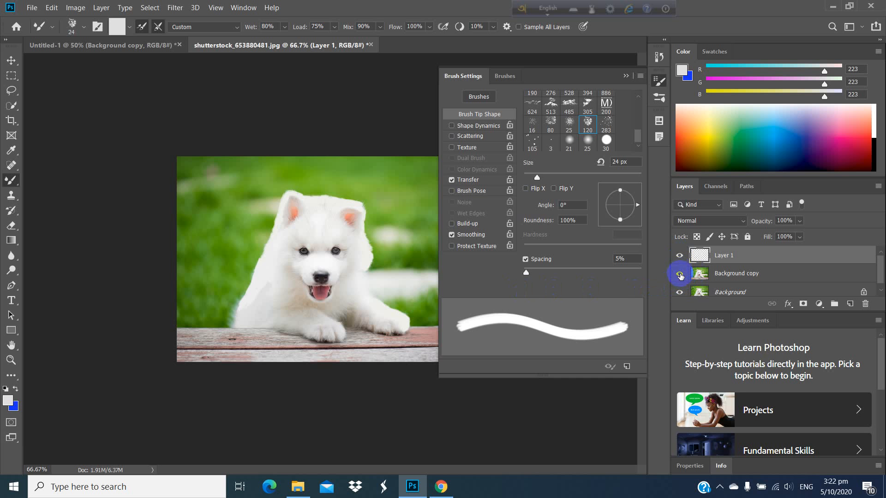
pyautogui.click(680, 257)
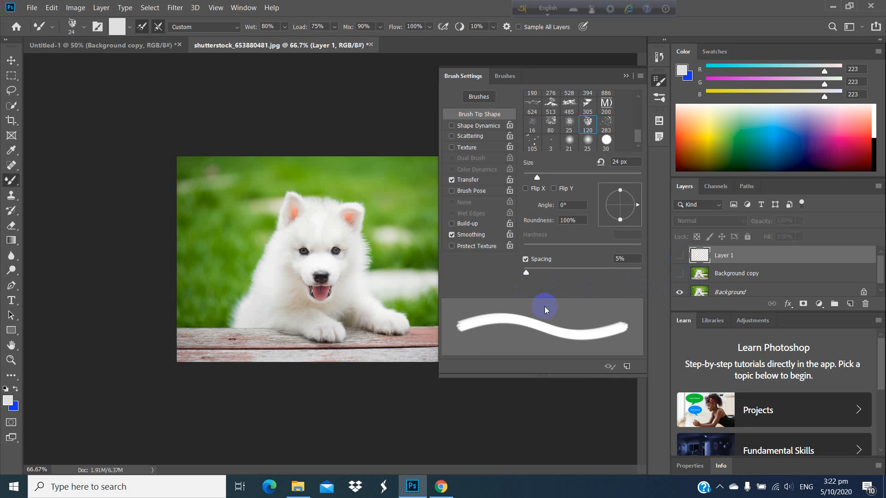
pyautogui.click(680, 293)
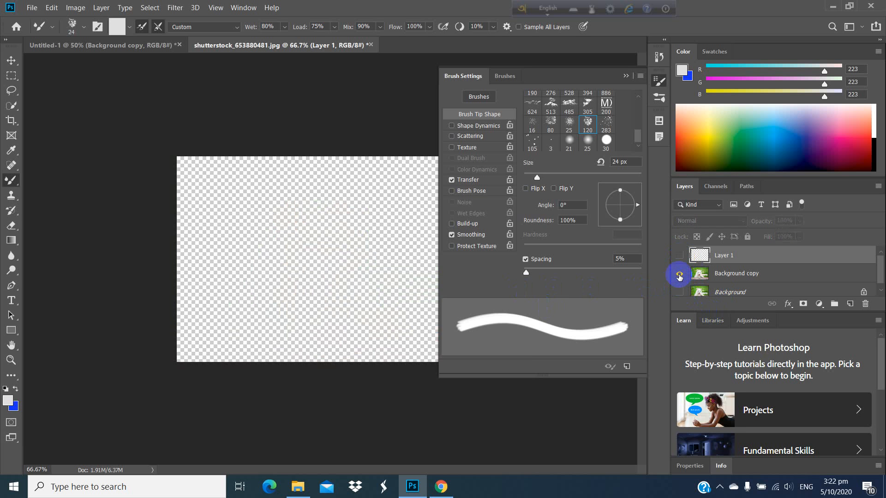
pyautogui.click(678, 275)
pyautogui.click(680, 256)
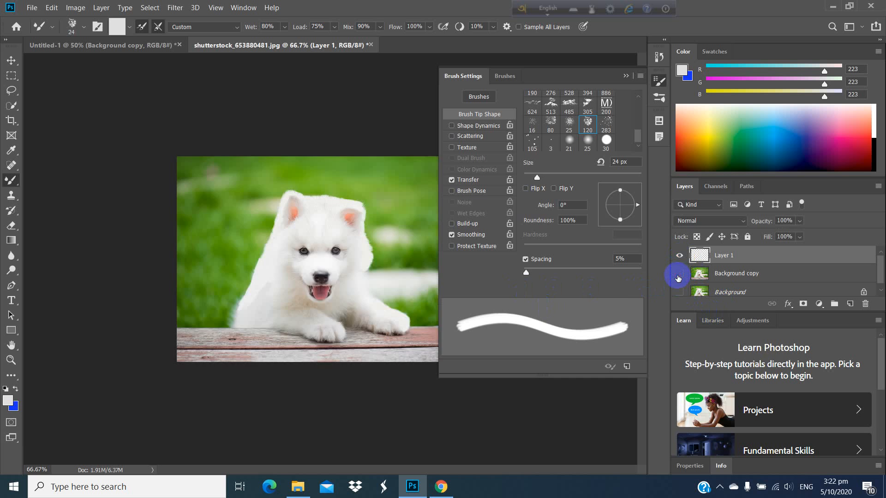
pyautogui.click(678, 275)
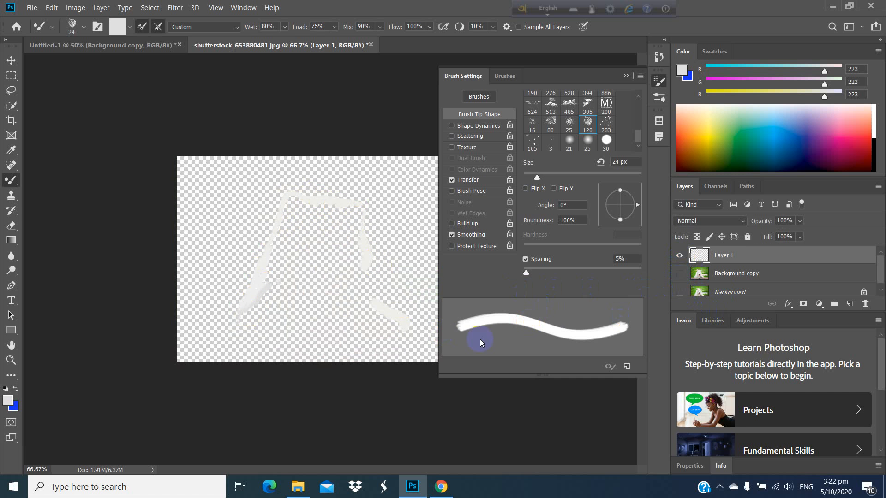
# - Compare the Background copy photo with and without the painted fur, leaving Layer 1 visible
pyautogui.click(678, 253)
pyautogui.click(679, 276)
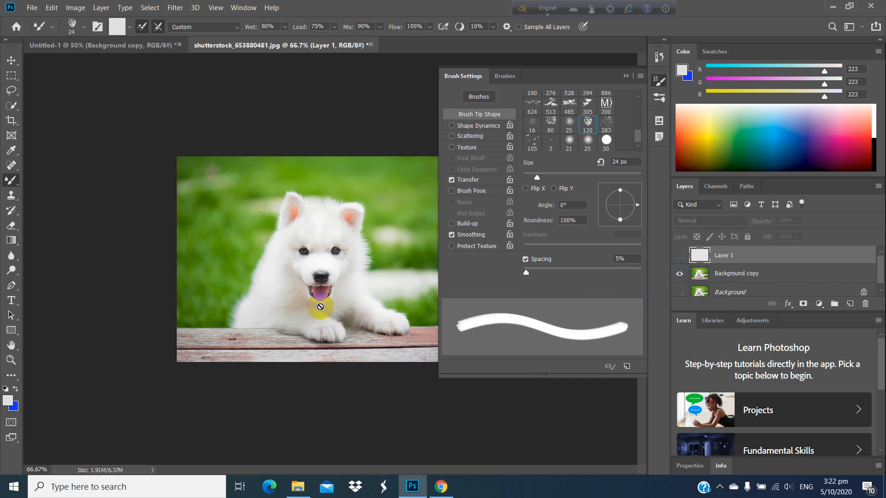
pyautogui.click(680, 257)
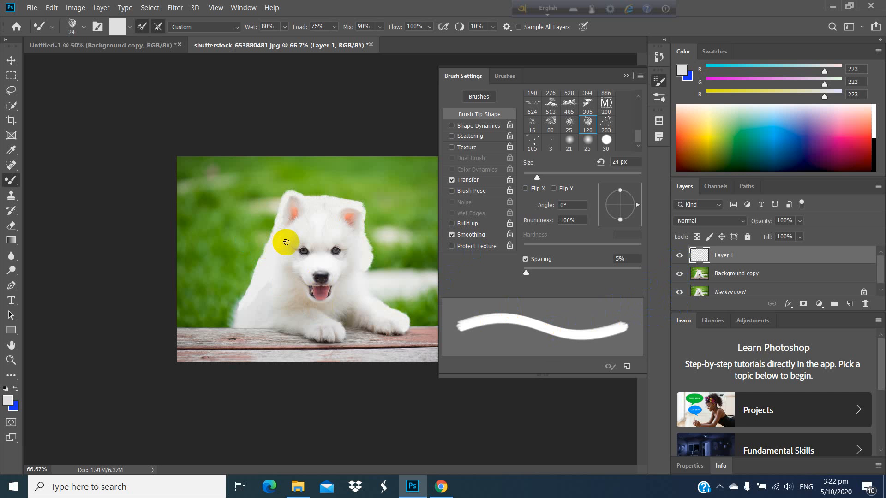
pyautogui.hotkey('ctrl', '+')
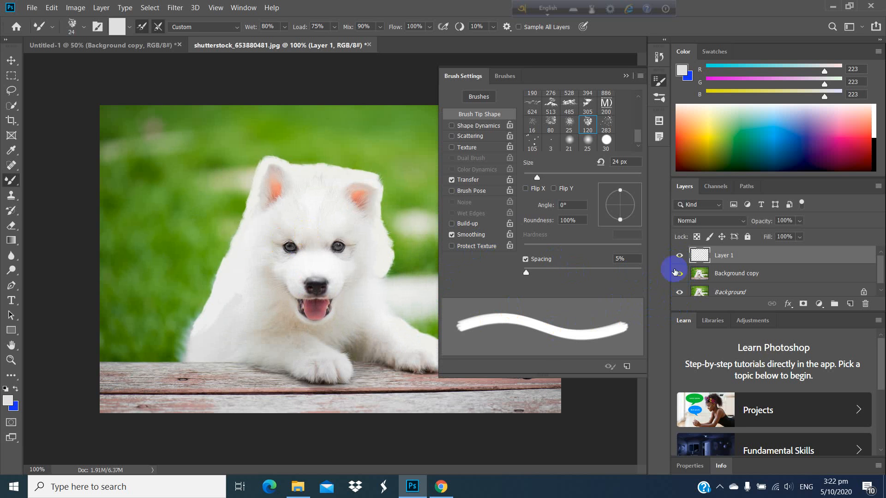
pyautogui.click(680, 255)
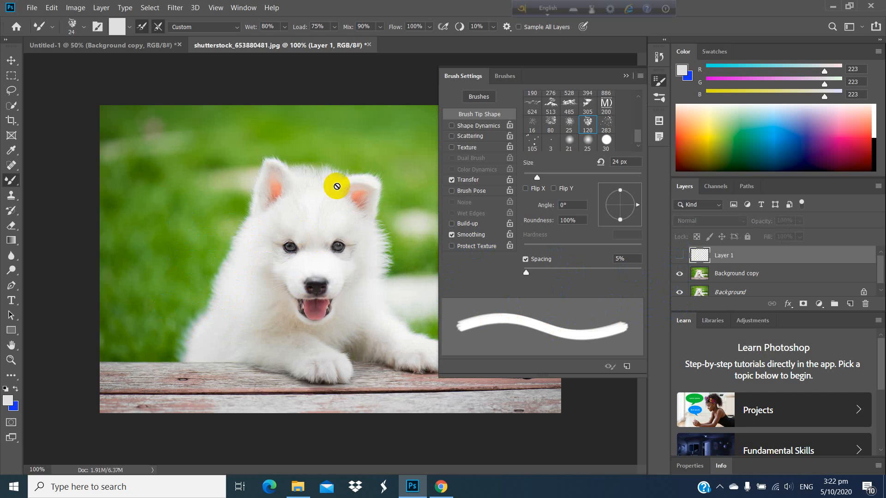
pyautogui.click(300, 166)
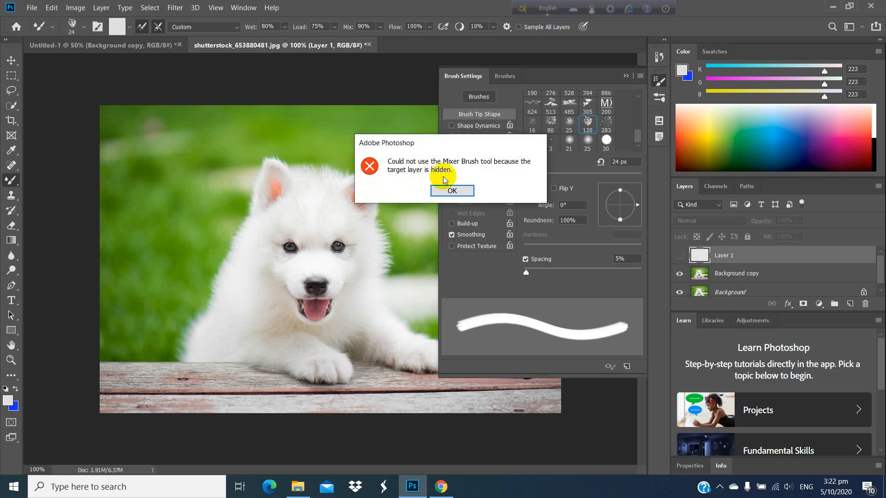
pyautogui.click(452, 190)
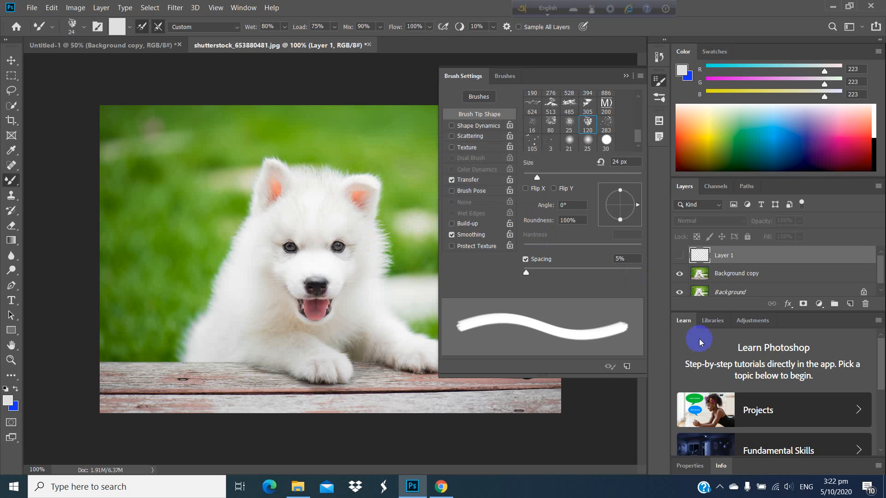
pyautogui.click(683, 258)
# - View the available brush tool variants and choose the Mixer Brush tool
pyautogui.click(323, 203)
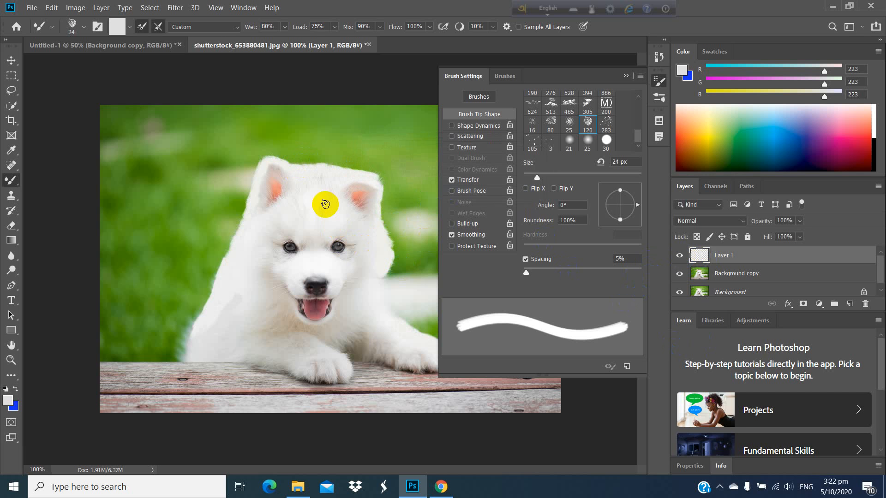
pyautogui.rightClick(11, 183)
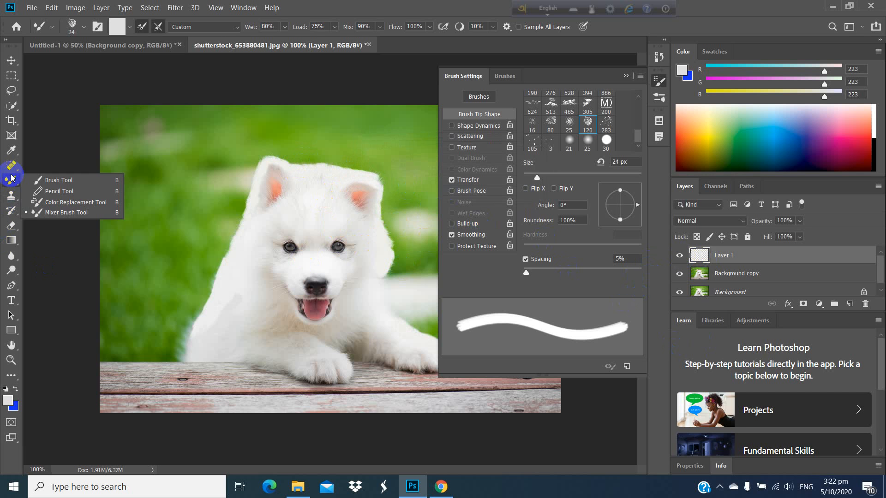
pyautogui.click(59, 212)
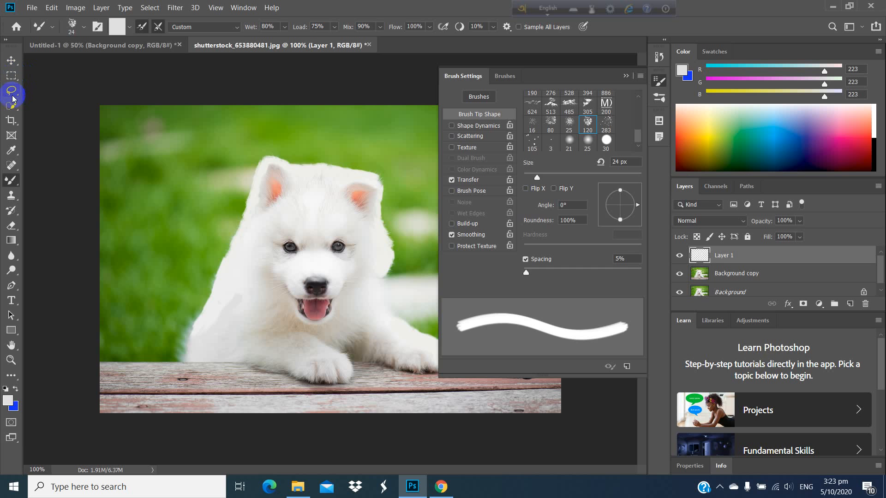
# - Select the painted fur edge across the top of the head and ears with the Lasso tool, delete it from Layer 1, and deselect
pyautogui.moveTo(12, 95); pyautogui.dragTo(61, 91)
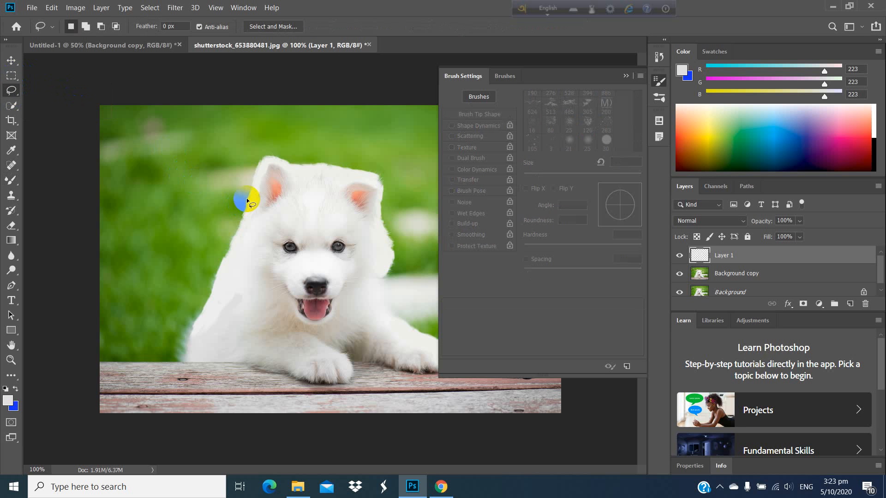
pyautogui.moveTo(259, 169)
pyautogui.mouseDown()
pyautogui.moveTo(253, 188)
pyautogui.moveTo(267, 148)
pyautogui.mouseUp()
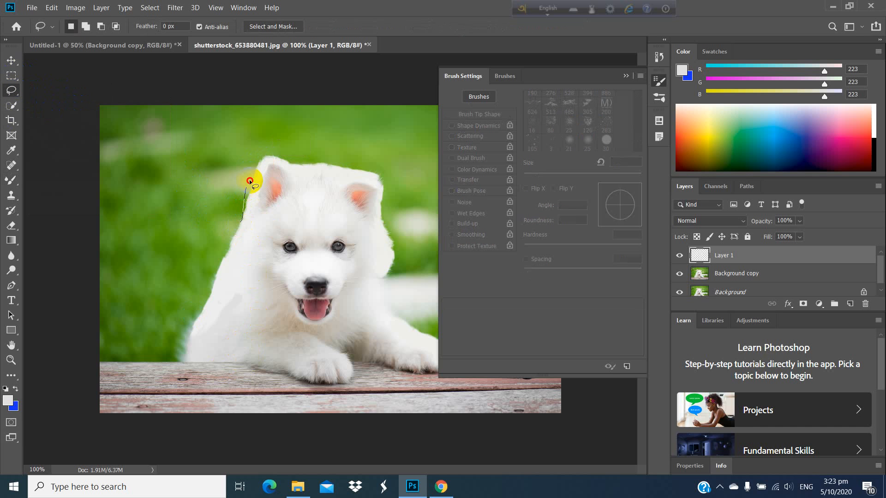
pyautogui.moveTo(250, 181)
pyautogui.mouseDown()
pyautogui.moveTo(264, 152)
pyautogui.moveTo(378, 165)
pyautogui.moveTo(412, 212)
pyautogui.moveTo(416, 261)
pyautogui.moveTo(382, 310)
pyautogui.moveTo(351, 320)
pyautogui.moveTo(392, 324)
pyautogui.mouseUp()
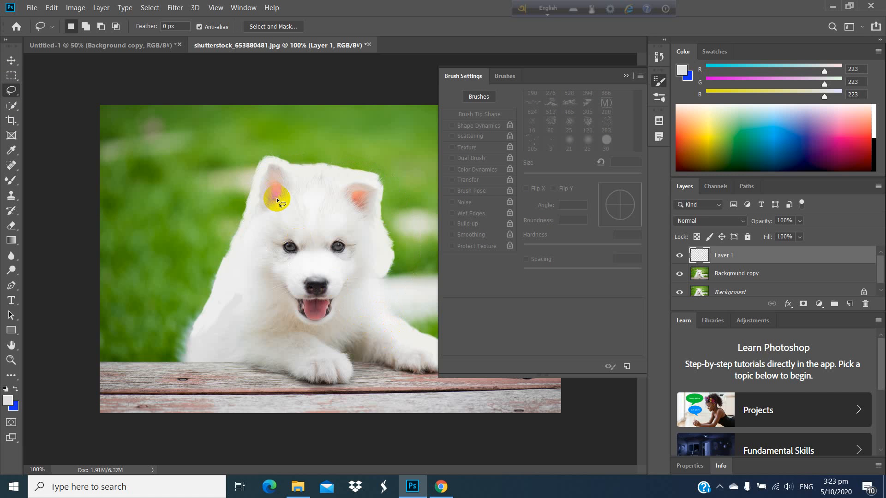
pyautogui.hotkey('ctrl', '+')
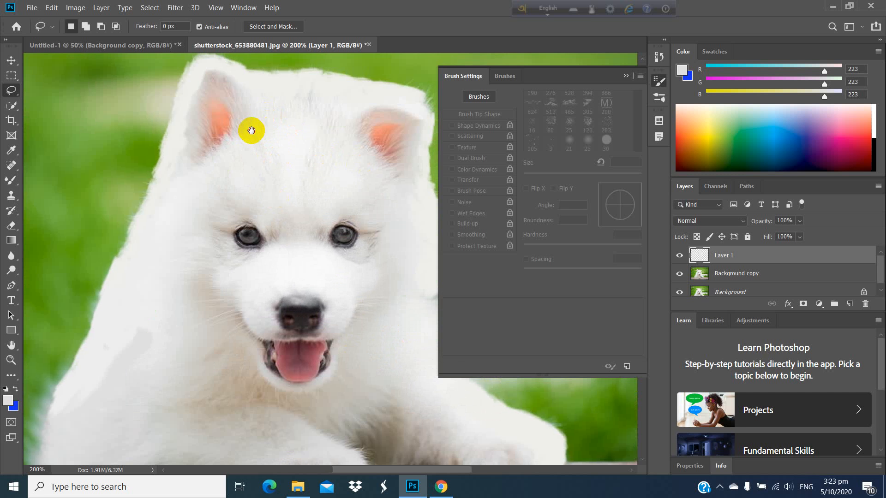
pyautogui.moveTo(251, 130); pyautogui.dragTo(180, 218)
pyautogui.moveTo(80, 213)
pyautogui.mouseDown()
pyautogui.moveTo(109, 170)
pyautogui.moveTo(159, 163)
pyautogui.moveTo(337, 206)
pyautogui.moveTo(372, 231)
pyautogui.moveTo(322, 166)
pyautogui.moveTo(291, 145)
pyautogui.moveTo(97, 160)
pyautogui.mouseUp()
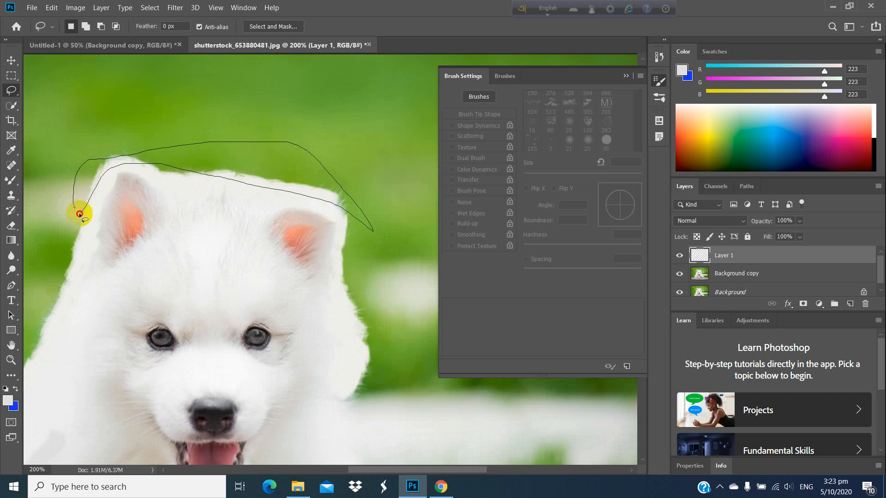
pyautogui.moveTo(79, 213); pyautogui.dragTo(79, 212)
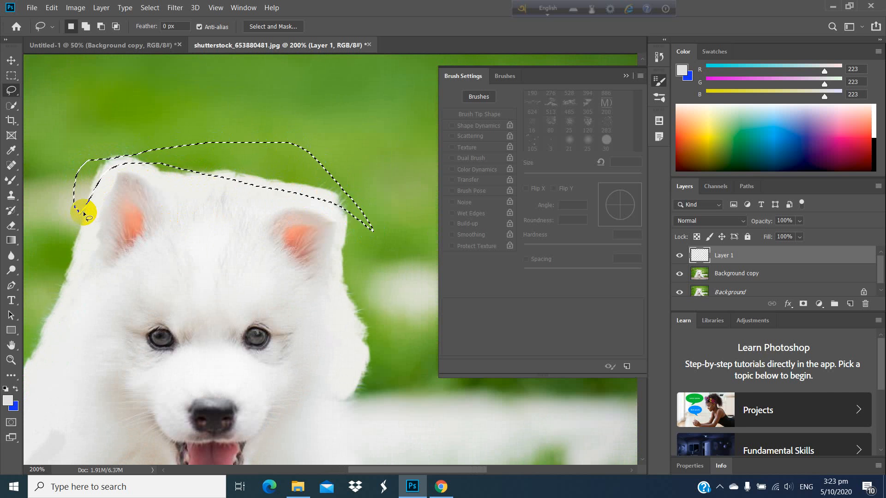
pyautogui.press('Delete')
pyautogui.hotkey('ctrl', 'd')
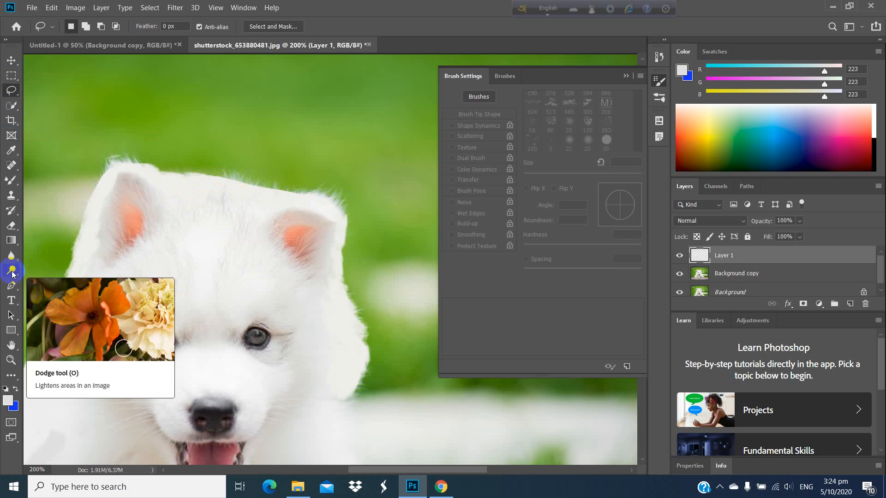
# - Paint light grey fur with the Mixer Brush above the puppy's head and down outside the right-hand ear
pyautogui.click(12, 180)
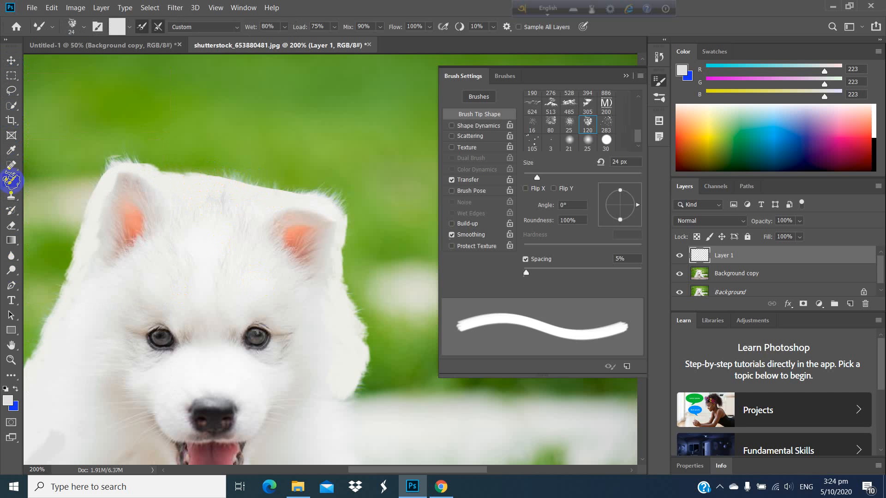
pyautogui.moveTo(133, 171)
pyautogui.mouseDown()
pyautogui.moveTo(149, 178)
pyautogui.moveTo(169, 170)
pyautogui.moveTo(169, 184)
pyautogui.moveTo(145, 175)
pyautogui.moveTo(174, 165)
pyautogui.moveTo(182, 181)
pyautogui.moveTo(176, 176)
pyautogui.moveTo(210, 147)
pyautogui.moveTo(233, 144)
pyautogui.moveTo(190, 182)
pyautogui.moveTo(252, 144)
pyautogui.moveTo(270, 161)
pyautogui.moveTo(215, 177)
pyautogui.moveTo(224, 190)
pyautogui.moveTo(262, 154)
pyautogui.moveTo(160, 181)
pyautogui.moveTo(139, 177)
pyautogui.moveTo(200, 143)
pyautogui.moveTo(133, 165)
pyautogui.moveTo(194, 147)
pyautogui.moveTo(160, 165)
pyautogui.moveTo(183, 147)
pyautogui.moveTo(244, 146)
pyautogui.moveTo(200, 162)
pyautogui.moveTo(233, 149)
pyautogui.moveTo(269, 155)
pyautogui.moveTo(207, 192)
pyautogui.moveTo(285, 159)
pyautogui.moveTo(254, 190)
pyautogui.moveTo(300, 169)
pyautogui.moveTo(285, 196)
pyautogui.moveTo(267, 188)
pyautogui.moveTo(317, 179)
pyautogui.moveTo(263, 195)
pyautogui.moveTo(322, 188)
pyautogui.moveTo(297, 206)
pyautogui.moveTo(307, 190)
pyautogui.moveTo(329, 187)
pyautogui.moveTo(332, 205)
pyautogui.moveTo(299, 205)
pyautogui.moveTo(348, 196)
pyautogui.moveTo(332, 207)
pyautogui.moveTo(349, 201)
pyautogui.moveTo(335, 218)
pyautogui.moveTo(327, 211)
pyautogui.moveTo(361, 220)
pyautogui.moveTo(339, 224)
pyautogui.moveTo(352, 214)
pyautogui.moveTo(350, 297)
pyautogui.moveTo(349, 278)
pyautogui.moveTo(367, 319)
pyautogui.mouseUp()
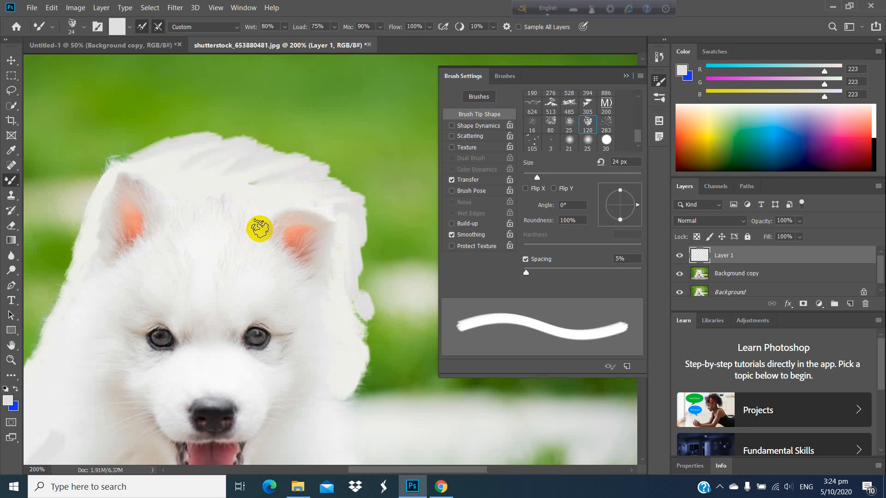
pyautogui.moveTo(196, 160); pyautogui.dragTo(239, 134)
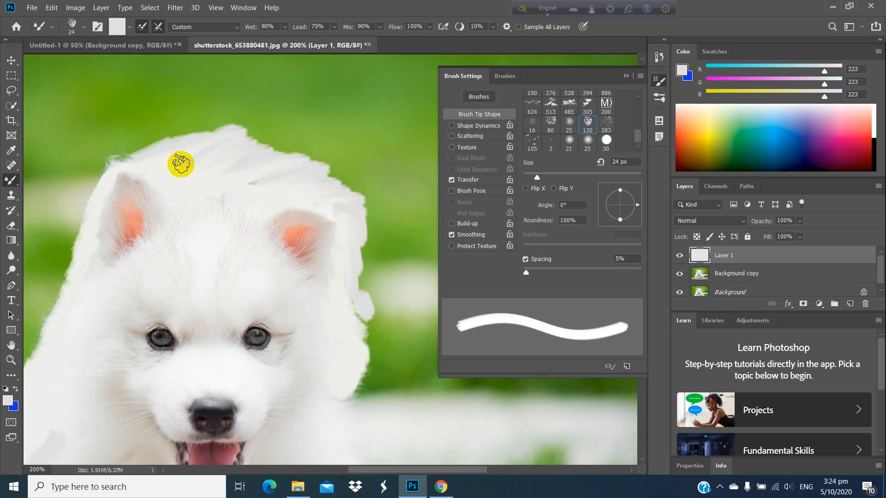
pyautogui.moveTo(177, 159)
pyautogui.mouseDown()
pyautogui.moveTo(188, 145)
pyautogui.moveTo(222, 136)
pyautogui.moveTo(239, 145)
pyautogui.moveTo(222, 150)
pyautogui.moveTo(273, 140)
pyautogui.moveTo(237, 168)
pyautogui.moveTo(290, 153)
pyautogui.moveTo(306, 165)
pyautogui.moveTo(268, 154)
pyautogui.moveTo(290, 152)
pyautogui.moveTo(218, 220)
pyautogui.moveTo(90, 213)
pyautogui.moveTo(206, 170)
pyautogui.moveTo(323, 179)
pyautogui.mouseUp()
pyautogui.moveTo(376, 251)
pyautogui.mouseDown()
pyautogui.moveTo(340, 296)
pyautogui.moveTo(297, 200)
pyautogui.moveTo(253, 182)
pyautogui.moveTo(301, 174)
pyautogui.moveTo(198, 156)
pyautogui.moveTo(243, 146)
pyautogui.moveTo(227, 168)
pyautogui.moveTo(237, 173)
pyautogui.moveTo(279, 144)
pyautogui.moveTo(282, 170)
pyautogui.moveTo(332, 168)
pyautogui.moveTo(295, 162)
pyautogui.moveTo(336, 172)
pyautogui.moveTo(366, 221)
pyautogui.moveTo(328, 180)
pyautogui.moveTo(364, 319)
pyautogui.moveTo(356, 269)
pyautogui.moveTo(313, 202)
pyautogui.mouseUp()
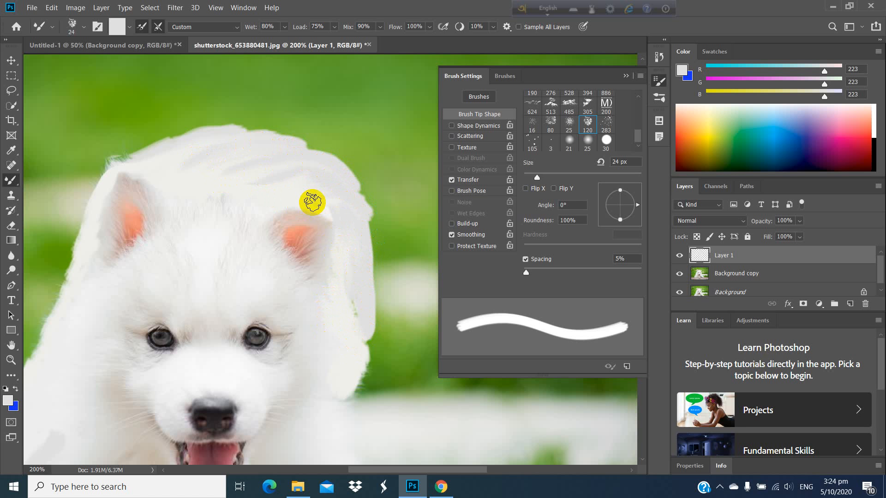
# - Cut a lassoed strip from the top of the painted fur above the head, and repaint the fur there with the Mixer Brush
pyautogui.hotkey('ctrl', '+')
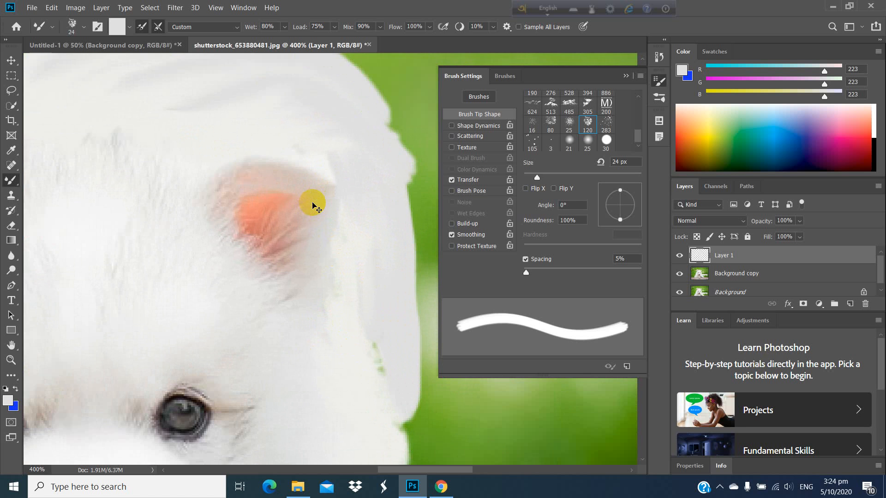
pyautogui.hotkey('ctrl', '-')
pyautogui.hotkey('ctrl', '-')
pyautogui.hotkey('ctrl', '-')
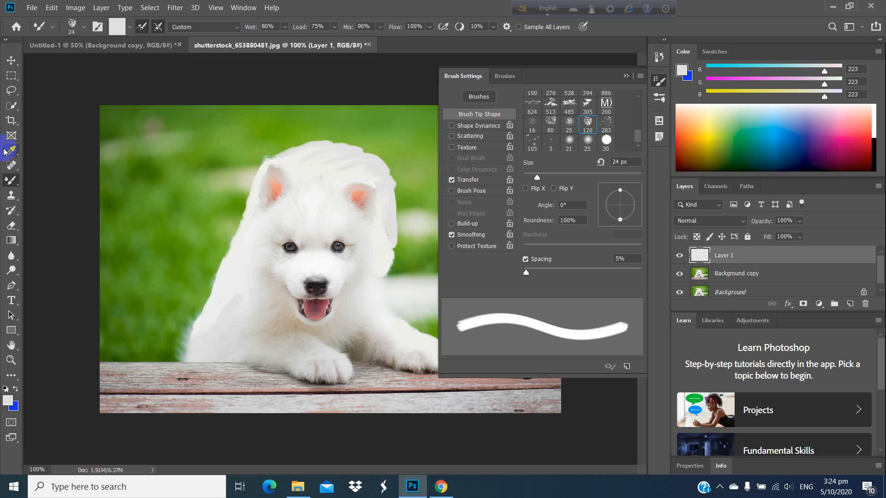
pyautogui.click(11, 90)
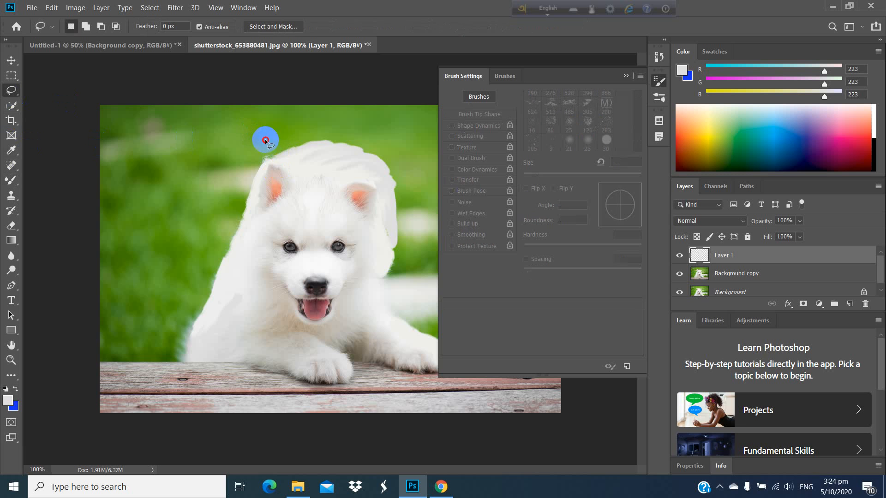
pyautogui.moveTo(265, 139)
pyautogui.mouseDown()
pyautogui.moveTo(321, 153)
pyautogui.moveTo(394, 149)
pyautogui.moveTo(352, 121)
pyautogui.moveTo(248, 143)
pyautogui.moveTo(275, 144)
pyautogui.mouseUp()
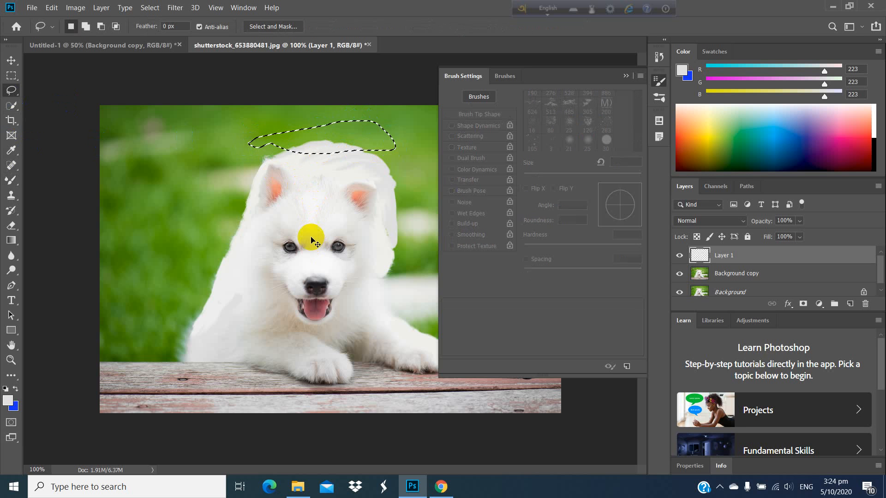
pyautogui.hotkey('ctrl', 'x')
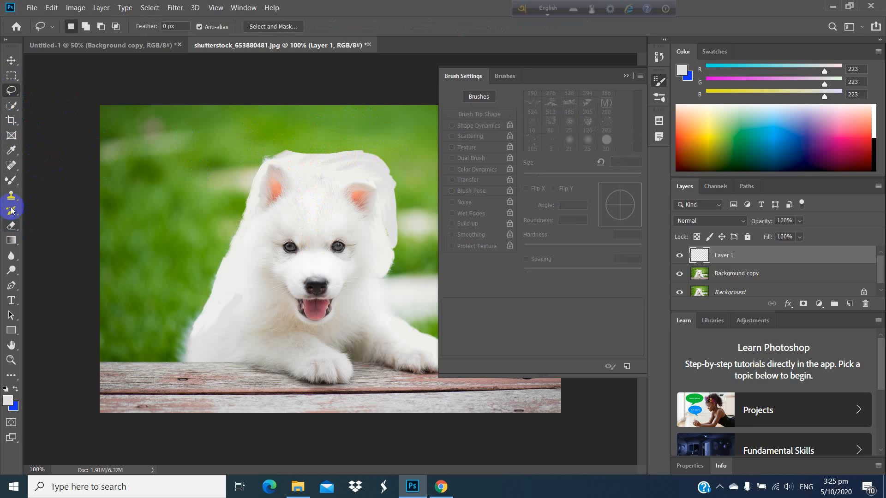
pyautogui.click(8, 183)
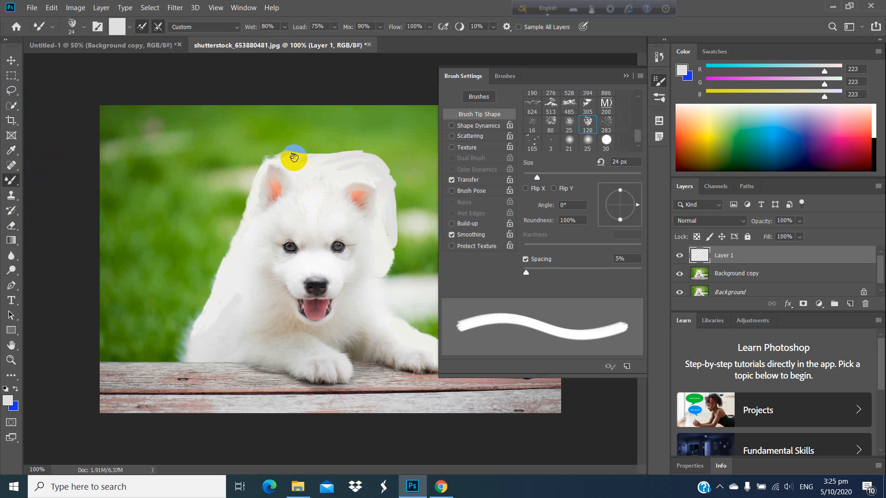
pyautogui.moveTo(294, 158)
pyautogui.mouseDown()
pyautogui.moveTo(339, 151)
pyautogui.moveTo(342, 163)
pyautogui.moveTo(333, 156)
pyautogui.moveTo(360, 154)
pyautogui.moveTo(360, 173)
pyautogui.moveTo(325, 172)
pyautogui.moveTo(336, 147)
pyautogui.moveTo(315, 148)
pyautogui.moveTo(296, 182)
pyautogui.mouseUp()
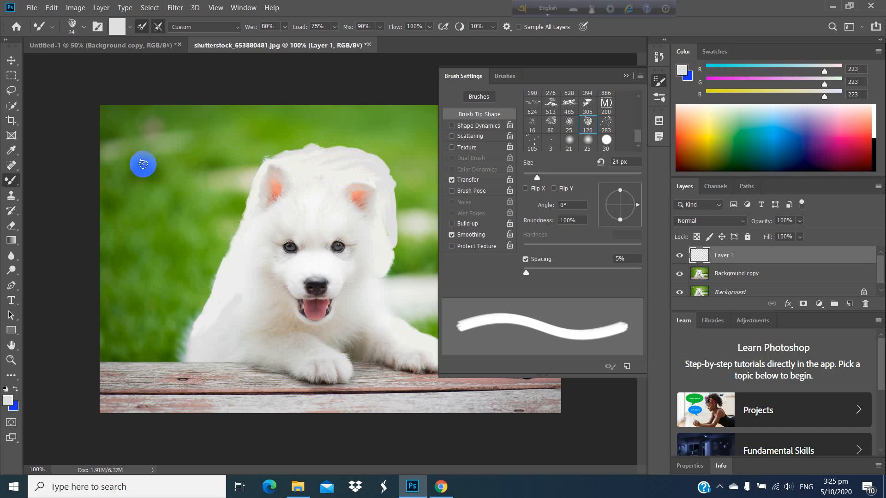
# - Paint a light grey arch with the Mixer Brush on the grass above and to the left of the puppy
pyautogui.moveTo(141, 171)
pyautogui.mouseDown()
pyautogui.moveTo(146, 138)
pyautogui.moveTo(175, 122)
pyautogui.moveTo(219, 143)
pyautogui.moveTo(231, 167)
pyautogui.mouseUp()
pyautogui.click(158, 145)
pyautogui.moveTo(136, 154)
pyautogui.mouseDown()
pyautogui.moveTo(146, 127)
pyautogui.moveTo(142, 148)
pyautogui.moveTo(135, 148)
pyautogui.moveTo(133, 132)
pyautogui.moveTo(135, 141)
pyautogui.moveTo(149, 114)
pyautogui.moveTo(145, 140)
pyautogui.moveTo(165, 115)
pyautogui.moveTo(140, 145)
pyautogui.moveTo(157, 121)
pyautogui.moveTo(183, 116)
pyautogui.mouseUp()
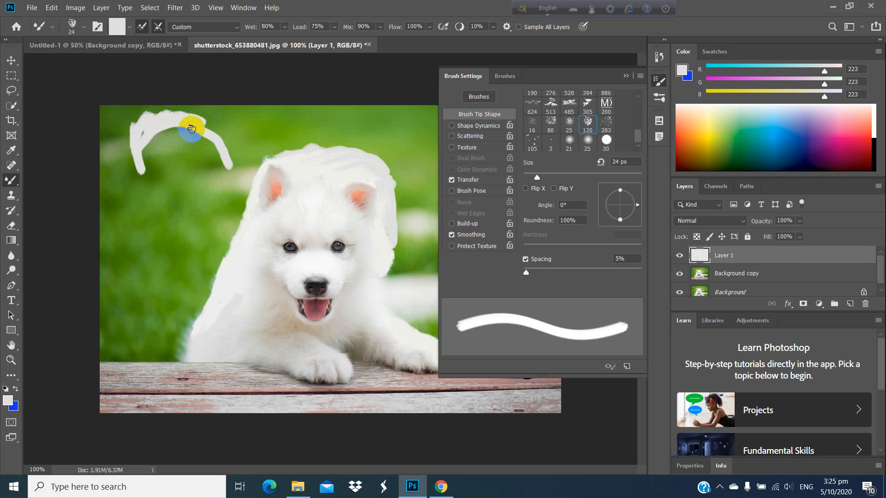
pyautogui.moveTo(157, 114)
pyautogui.mouseDown()
pyautogui.moveTo(204, 121)
pyautogui.moveTo(189, 114)
pyautogui.moveTo(201, 119)
pyautogui.moveTo(195, 131)
pyautogui.moveTo(205, 123)
pyautogui.moveTo(214, 148)
pyautogui.mouseUp()
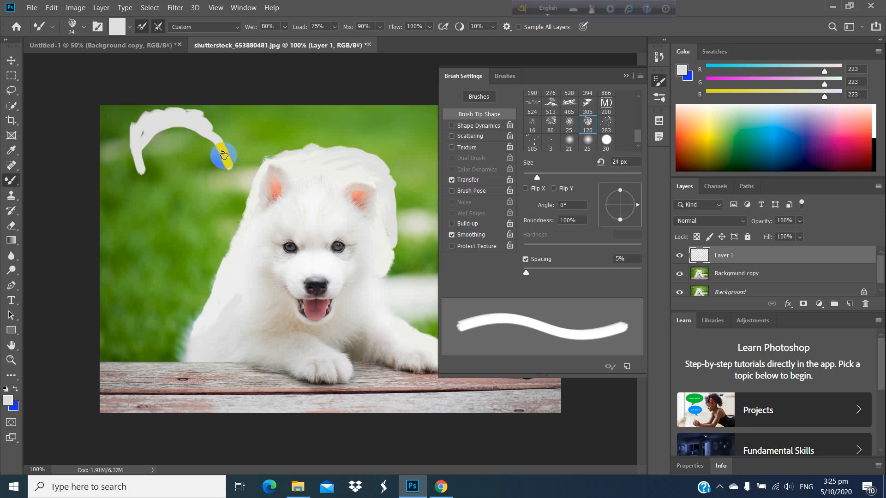
pyautogui.moveTo(223, 155); pyautogui.dragTo(229, 164)
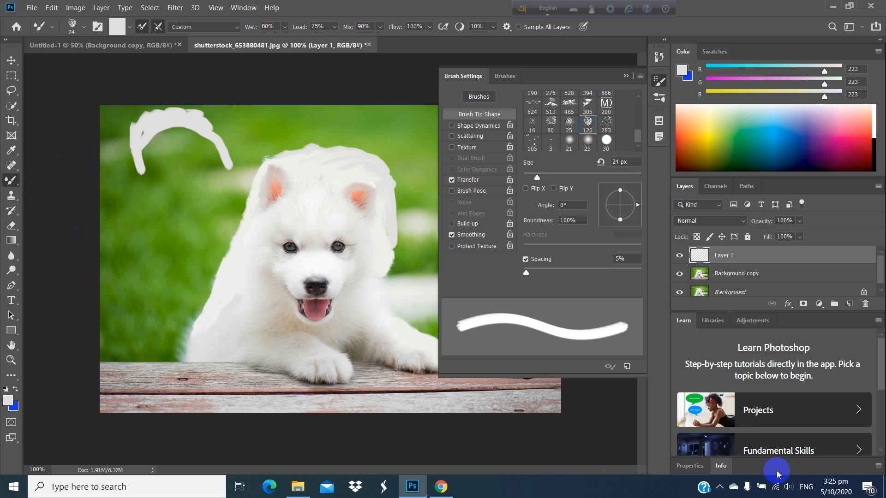
pyautogui.click(720, 487)
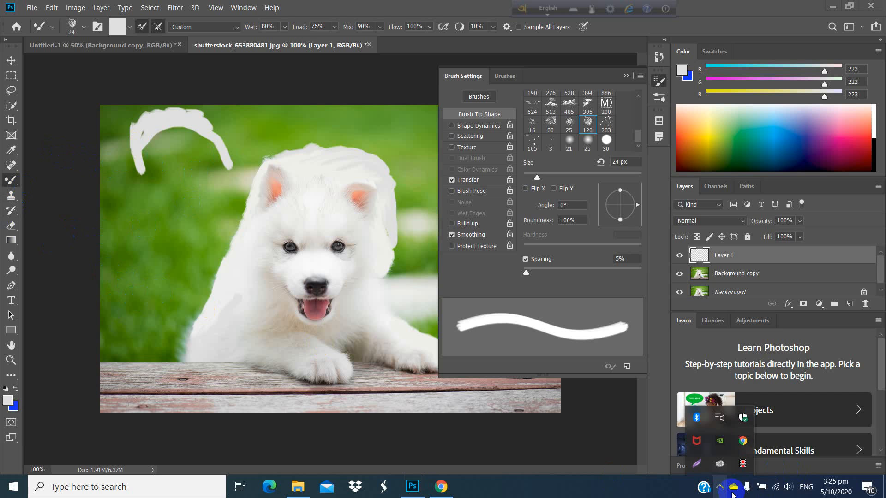